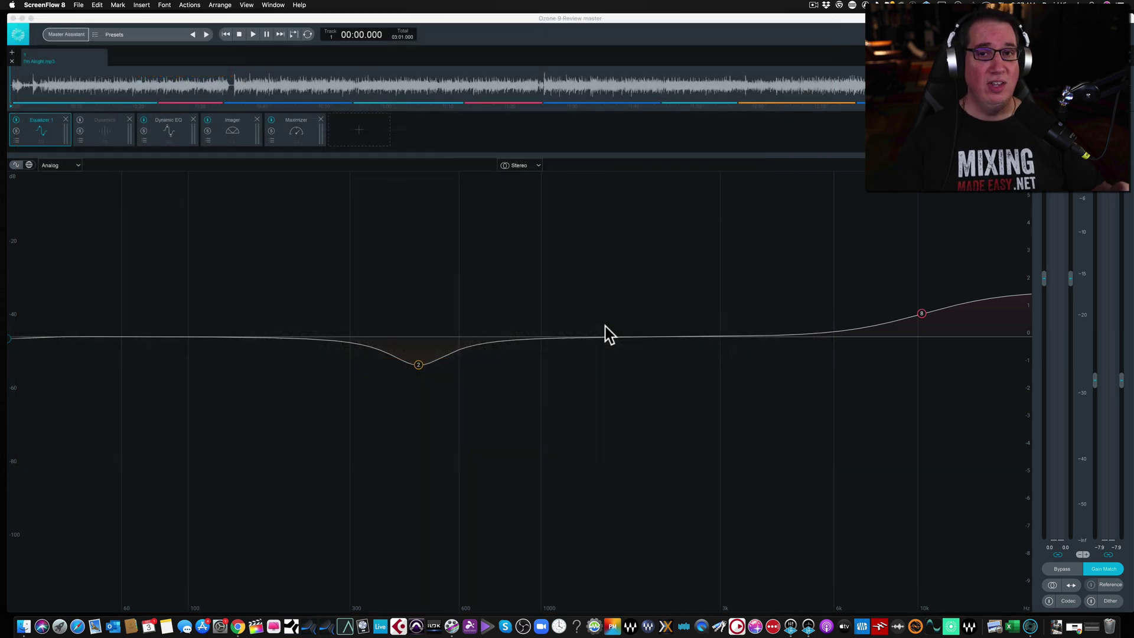
Step: Make the Ozone 9 window the active application
click(243, 19)
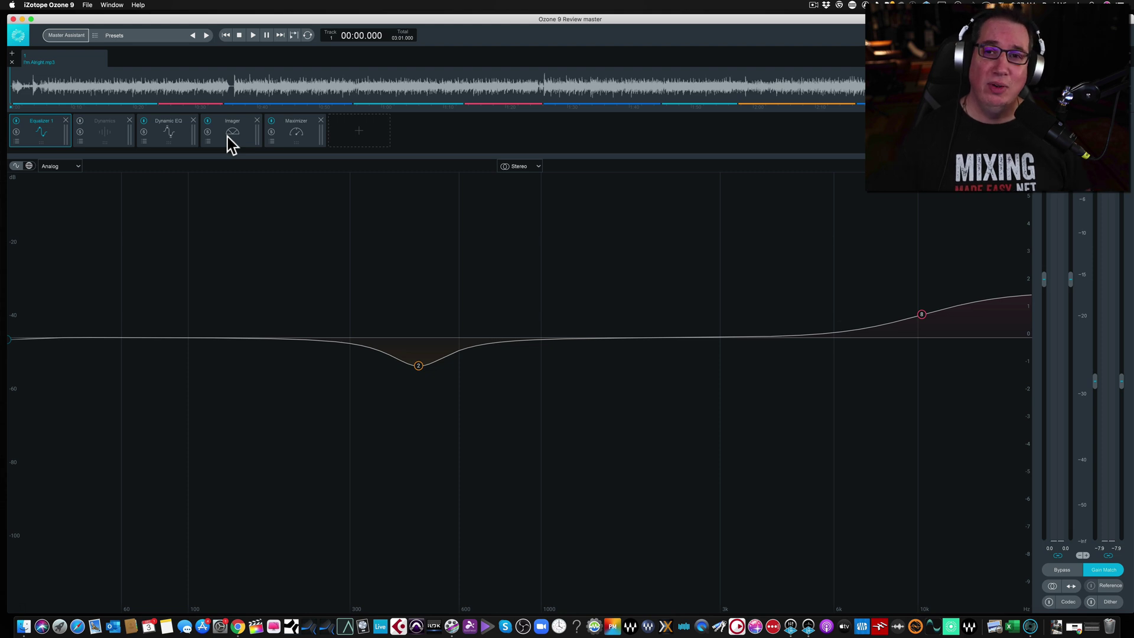
Step: Insert a Low End Focus module from the empty slot and move it to the first chain position
click(358, 132)
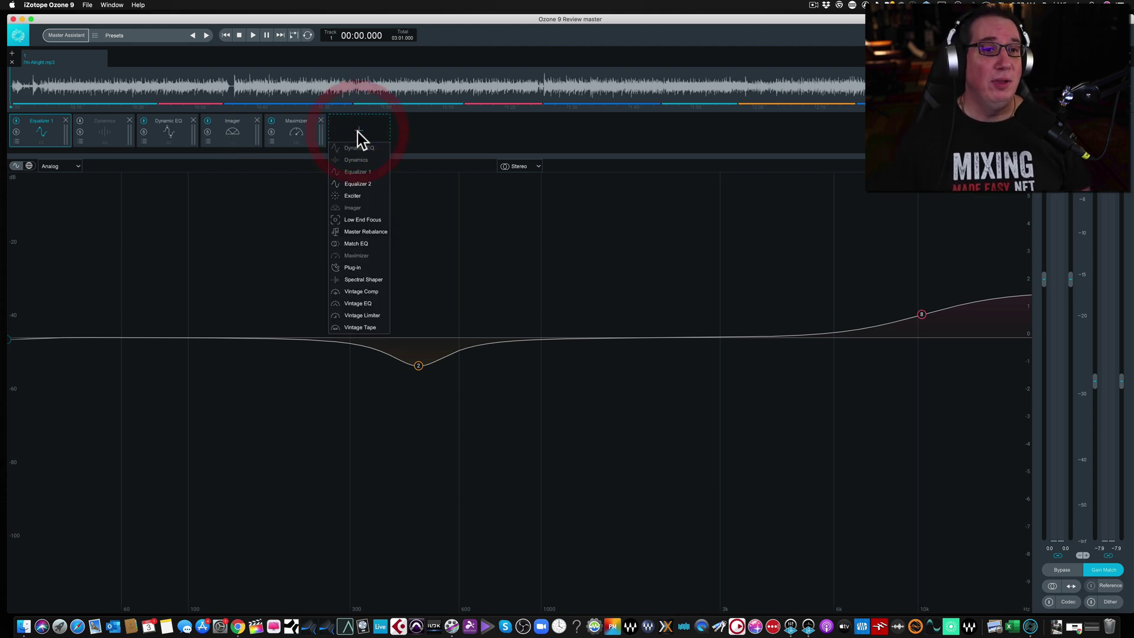
click(363, 219)
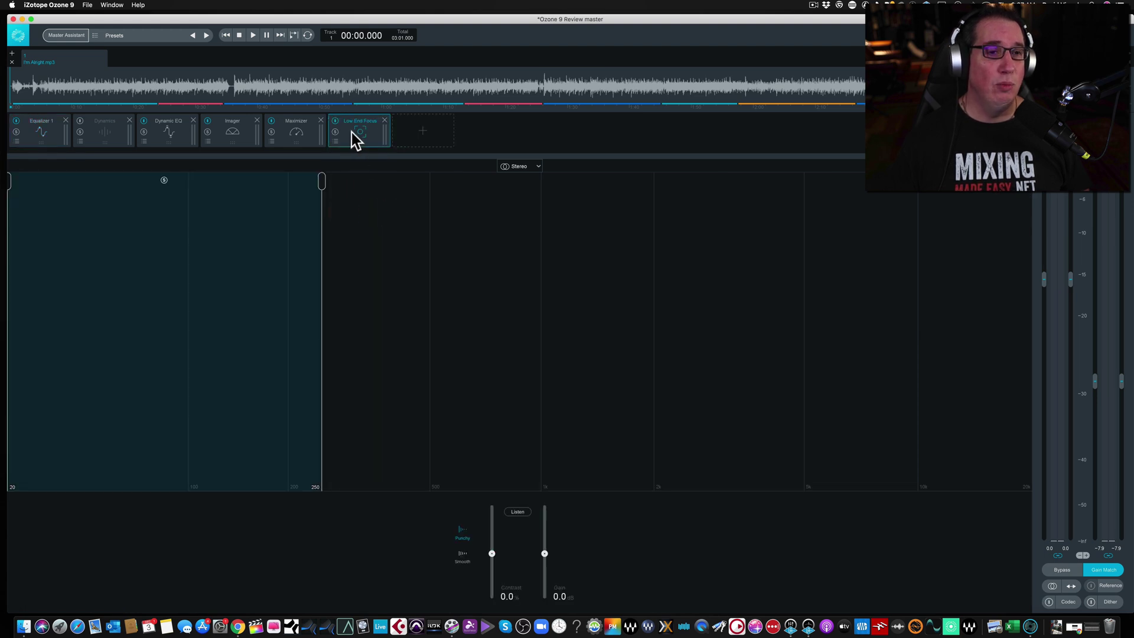
drag(348, 132, 35, 121)
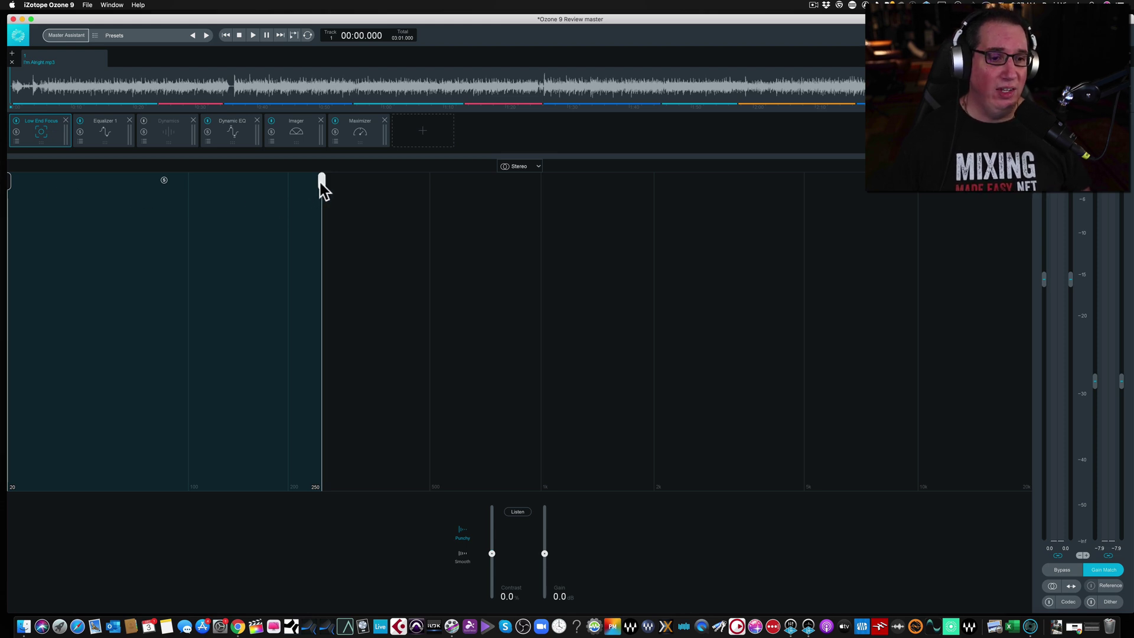
Step: Pull the band's upper and lower edges inward and shift it to span about 45–124 Hz
drag(319, 182, 232, 186)
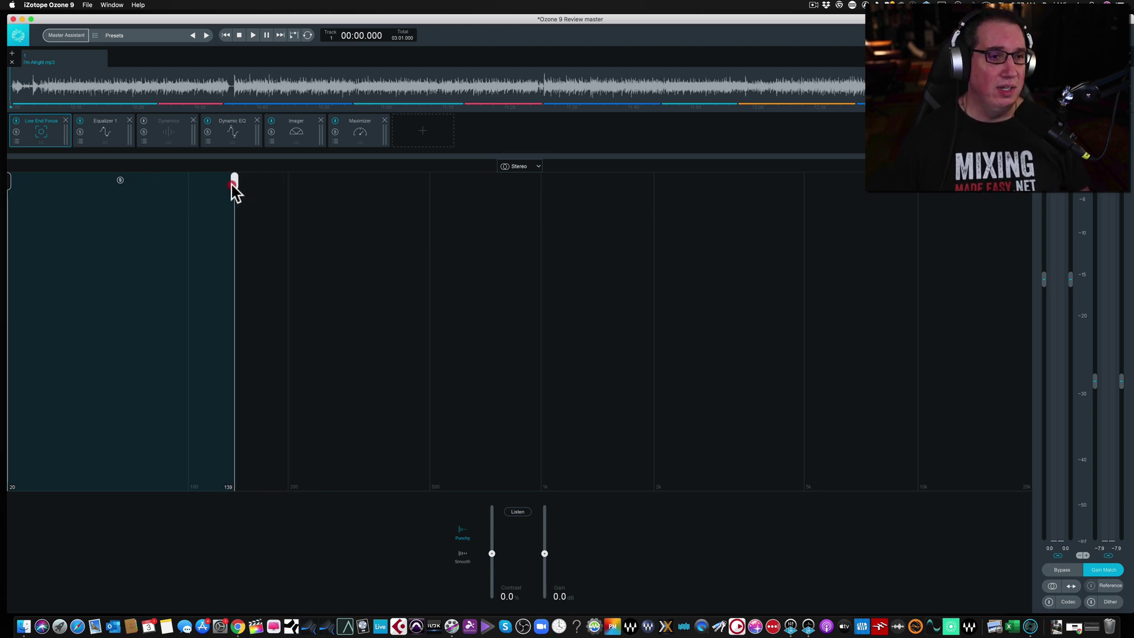
drag(8, 179, 78, 176)
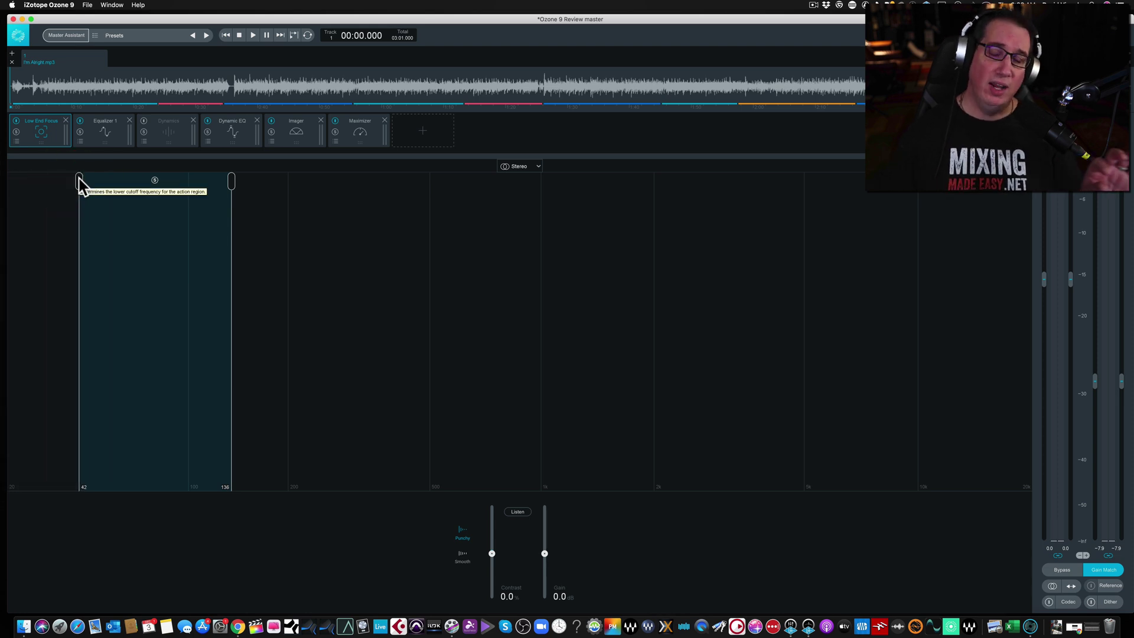
drag(232, 181, 214, 181)
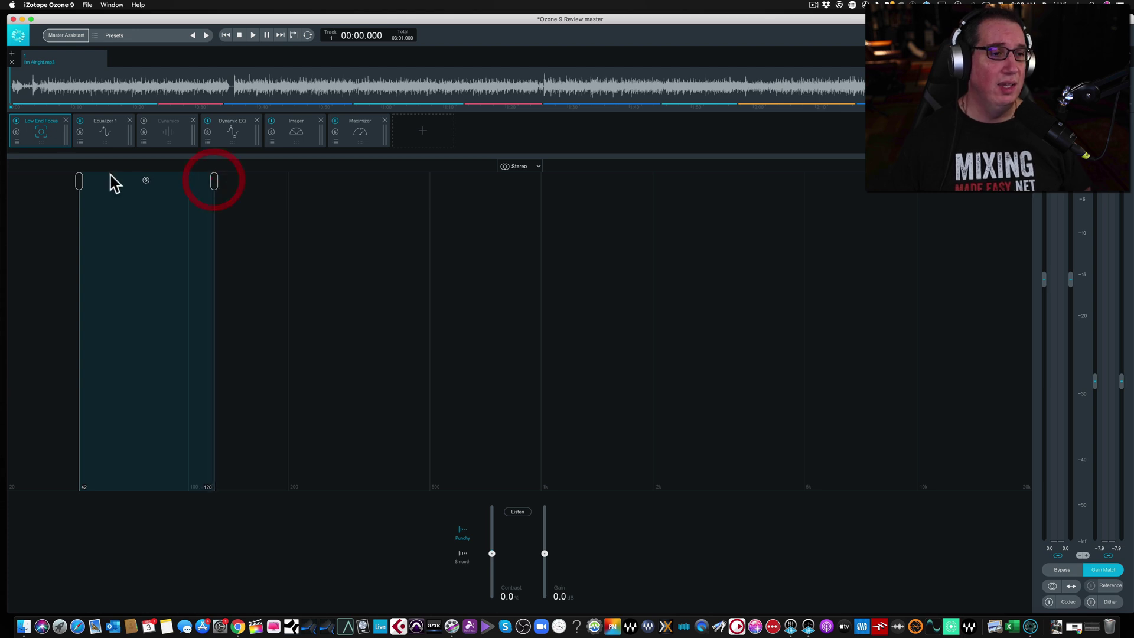
mouse_move(79, 180)
mouse_down()
mouse_move(92, 182)
mouse_move(83, 181)
mouse_up()
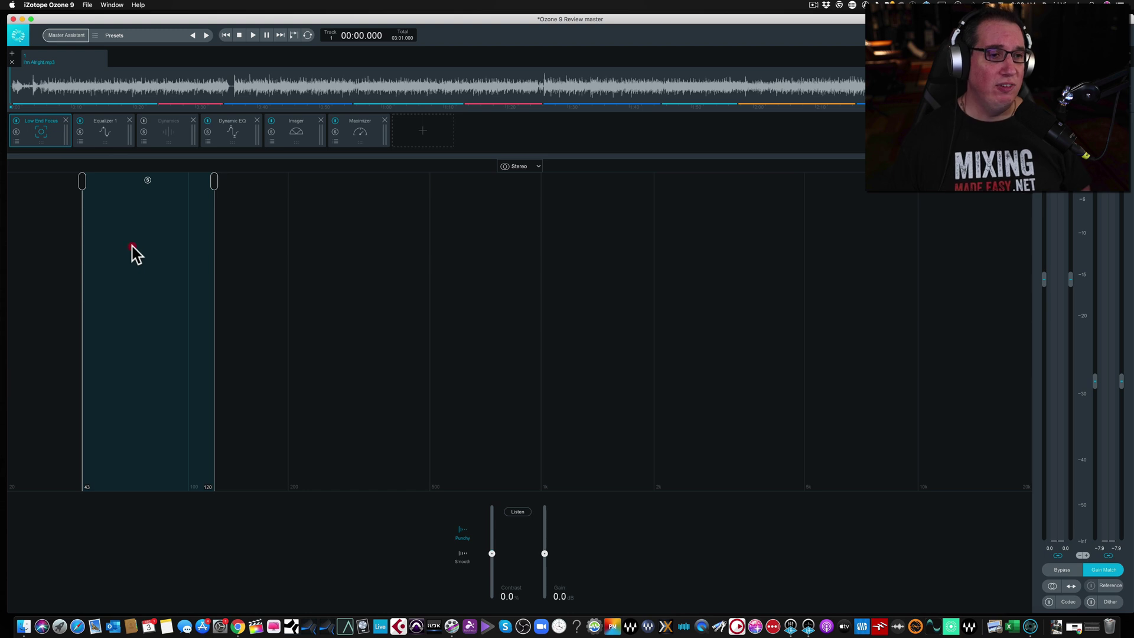
mouse_move(132, 245)
mouse_down()
mouse_move(185, 242)
mouse_move(124, 241)
mouse_move(154, 238)
mouse_move(136, 236)
mouse_up()
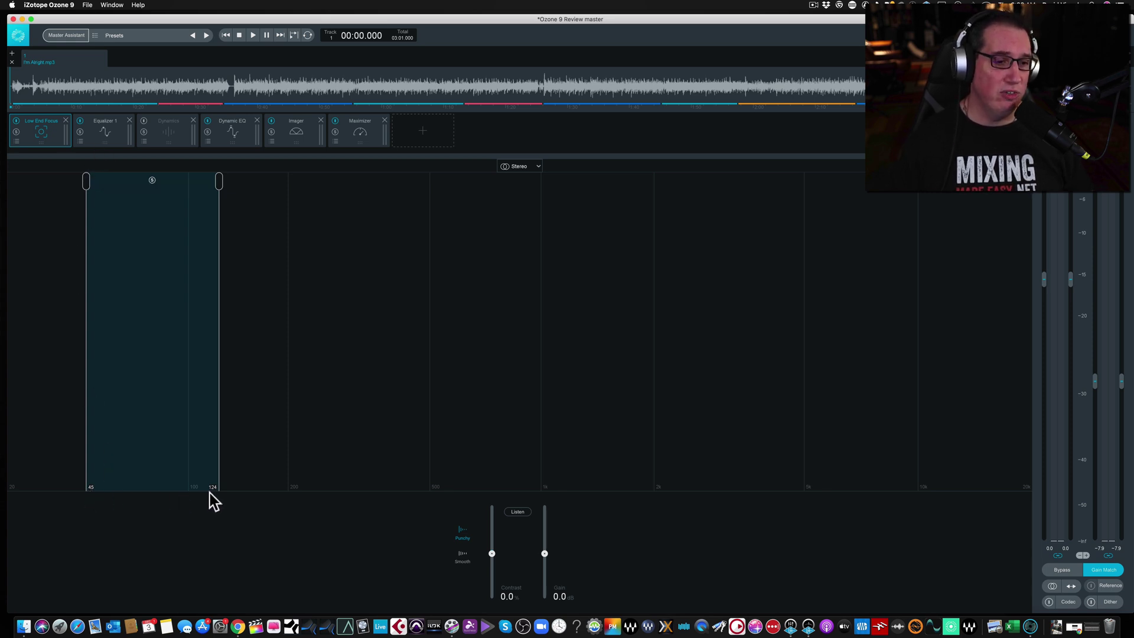
Step: Enter 30 Hz as the band's lower frequency, then drag the lower edge up to 39 Hz
click(90, 487)
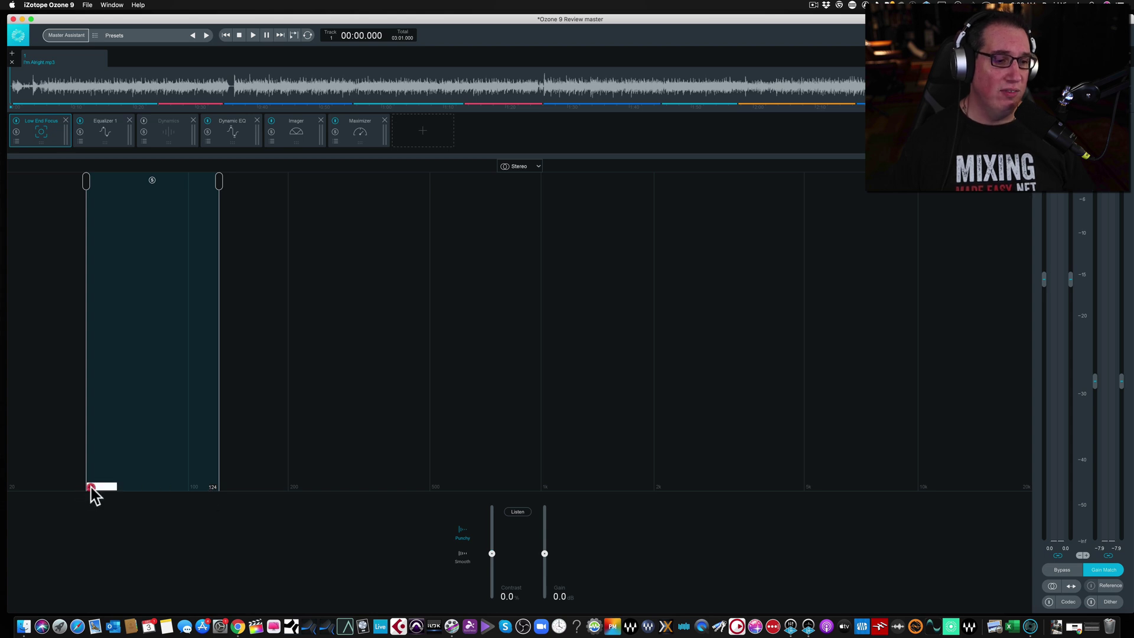
key(BackSpace)
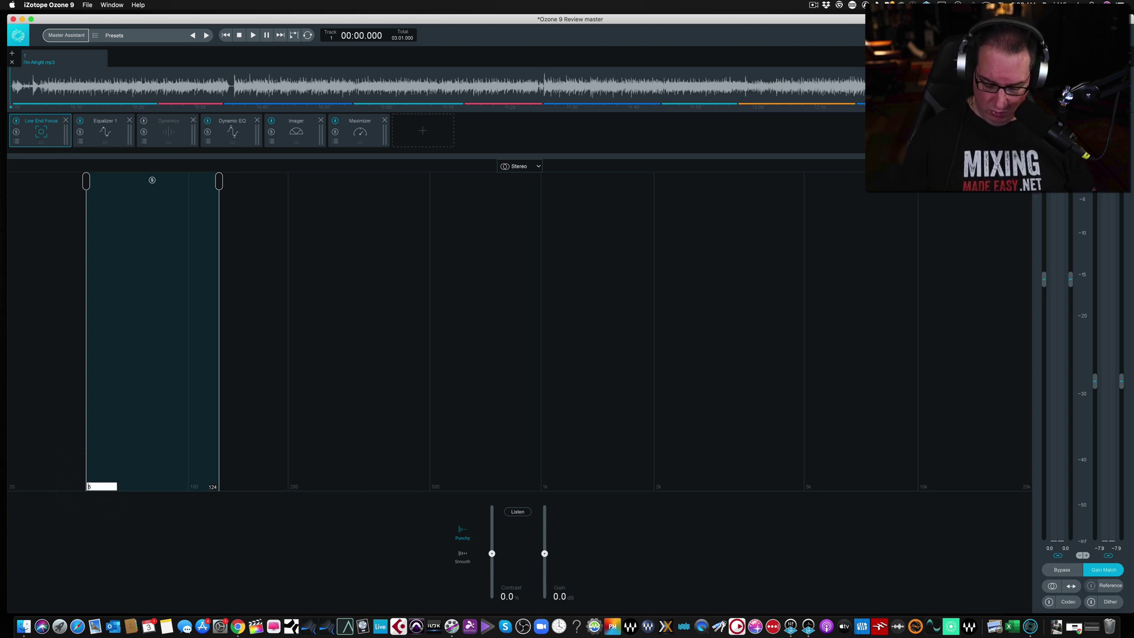
text(30)
key(Return)
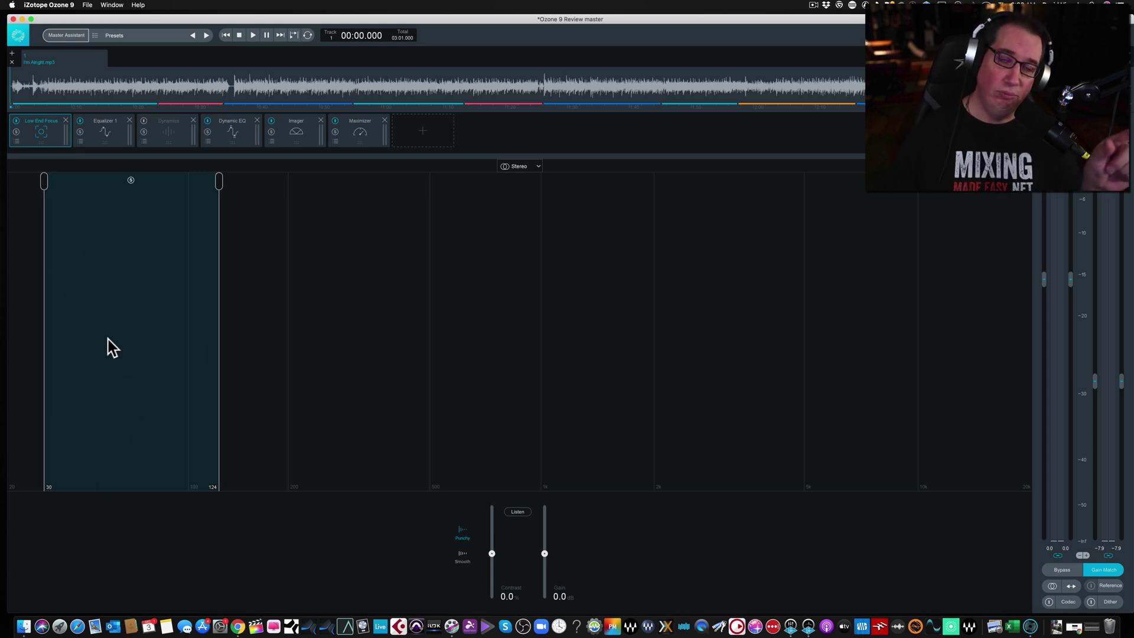
drag(44, 184, 71, 185)
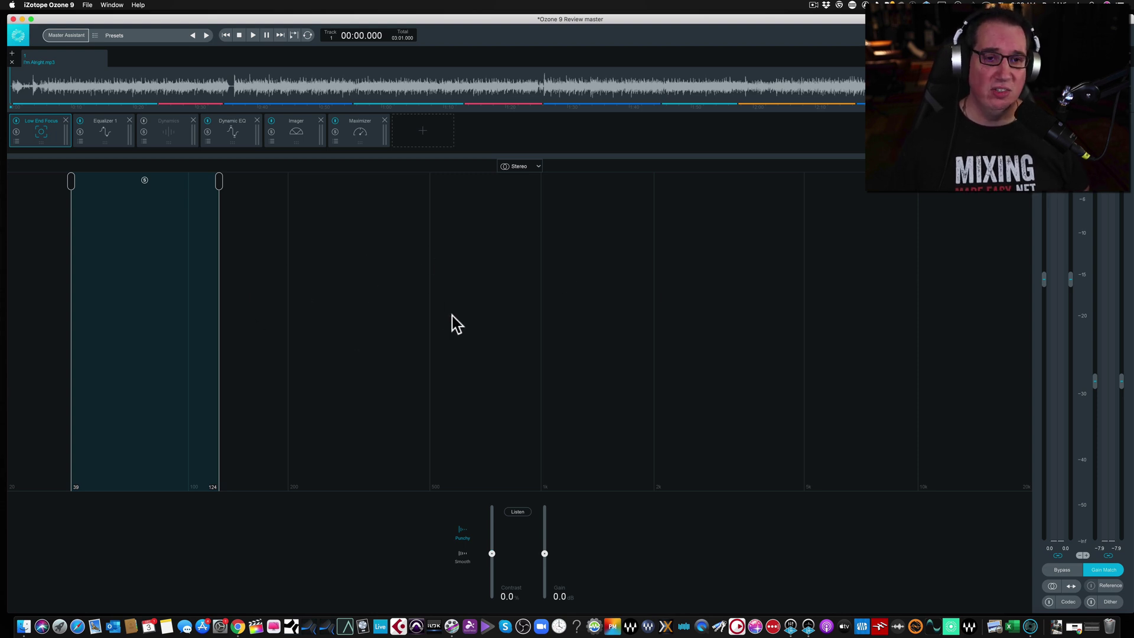
click(530, 167)
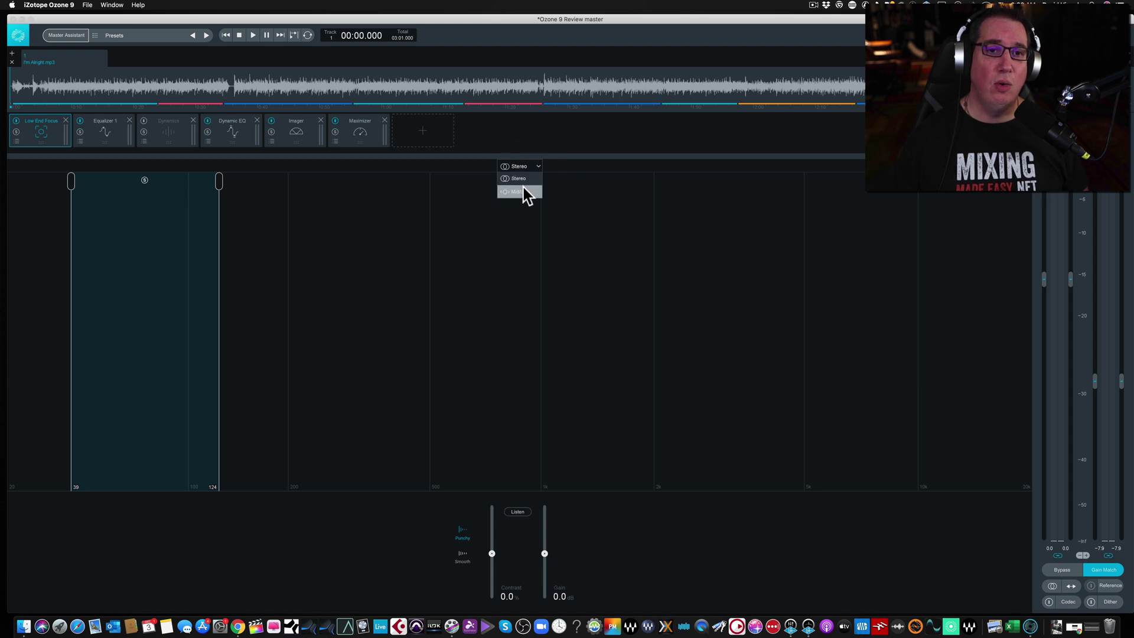
click(523, 187)
click(530, 167)
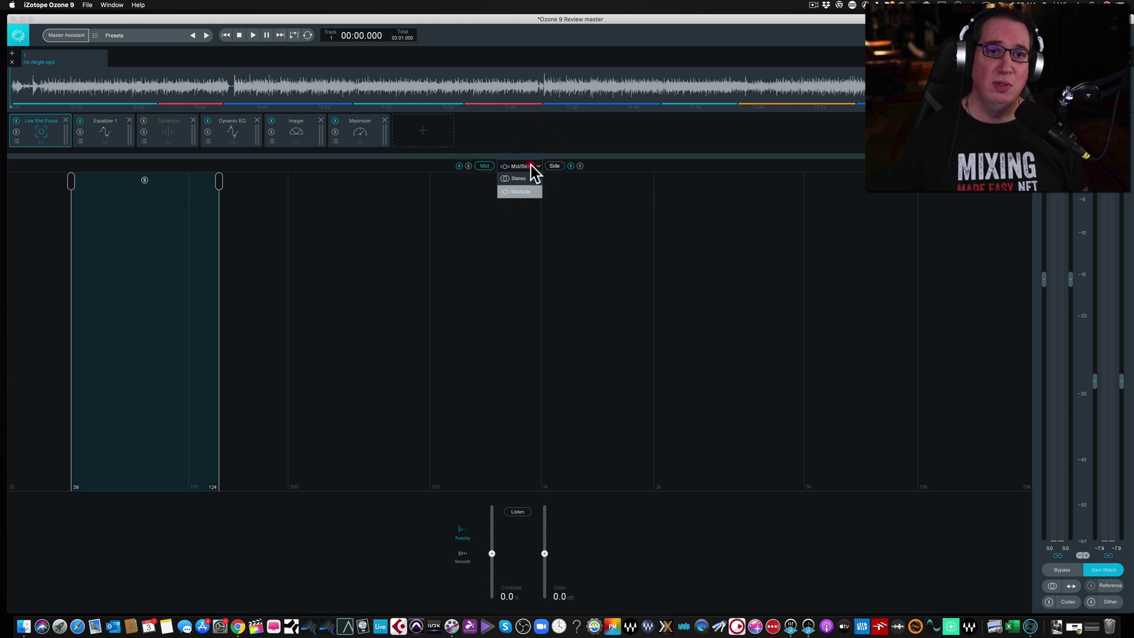
click(528, 177)
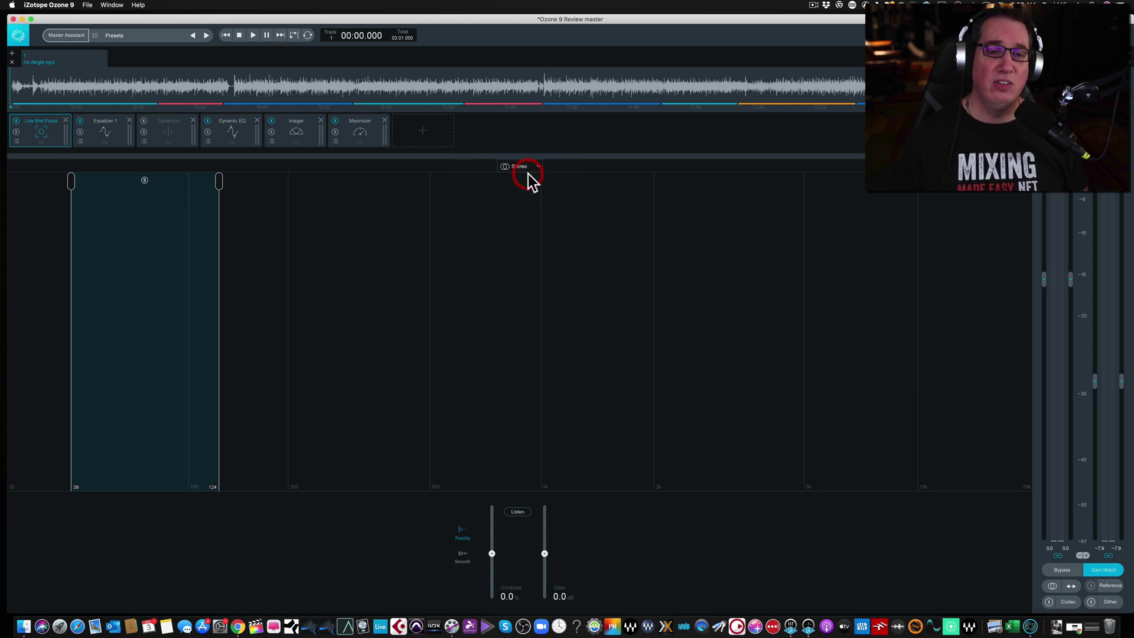
click(462, 559)
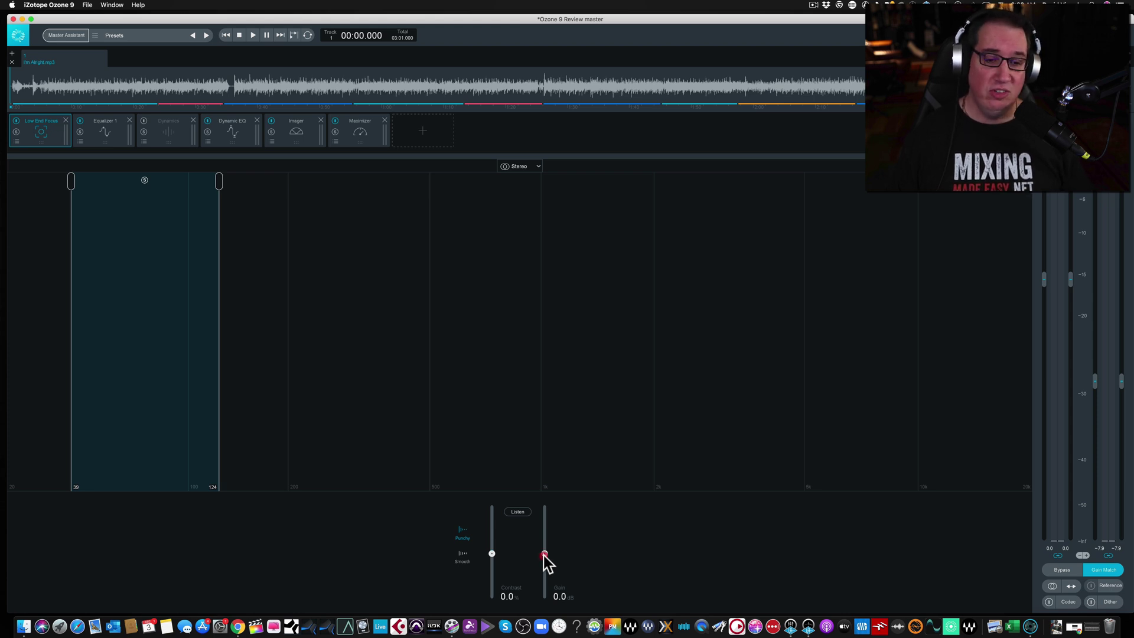
drag(544, 554, 543, 631)
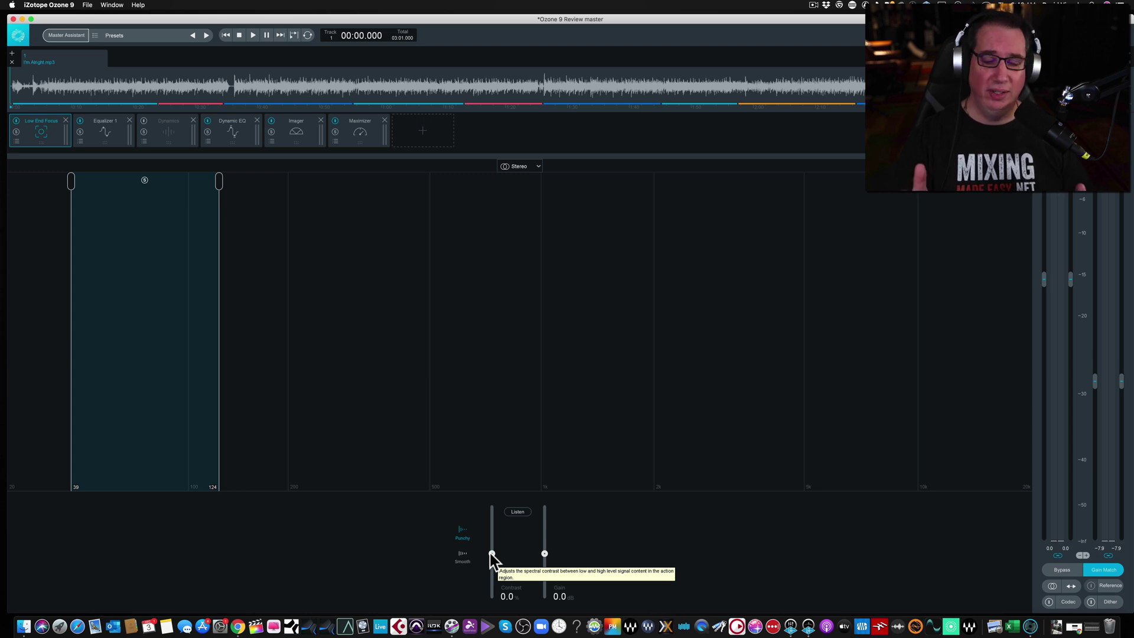
Step: Set the Low End Focus contrast slider to -1.0%
drag(491, 553, 491, 535)
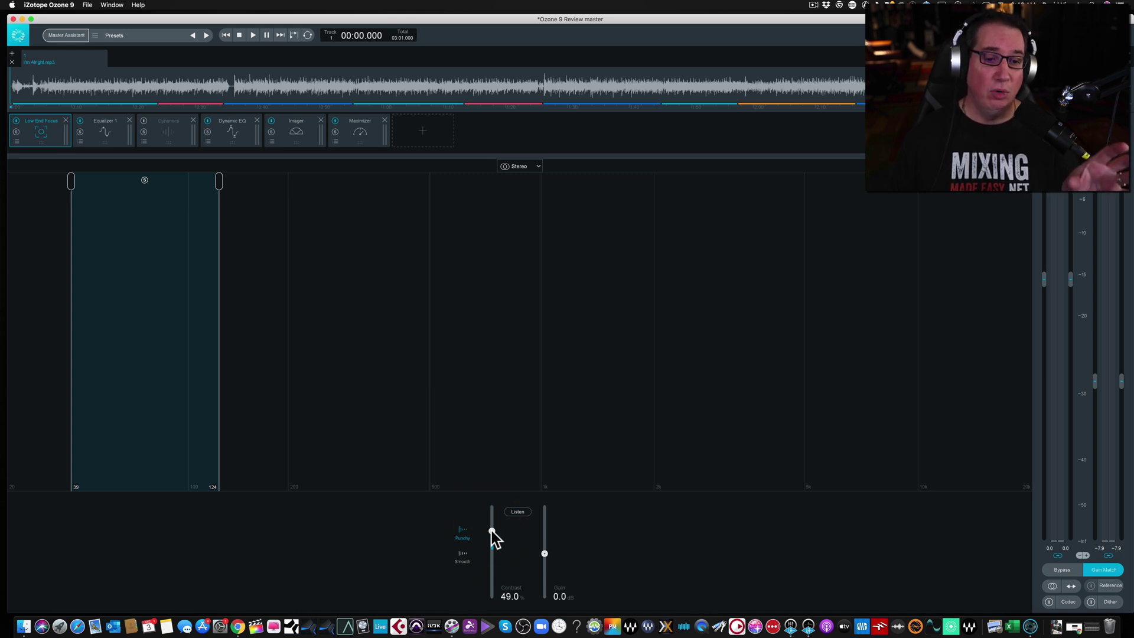
click(491, 531)
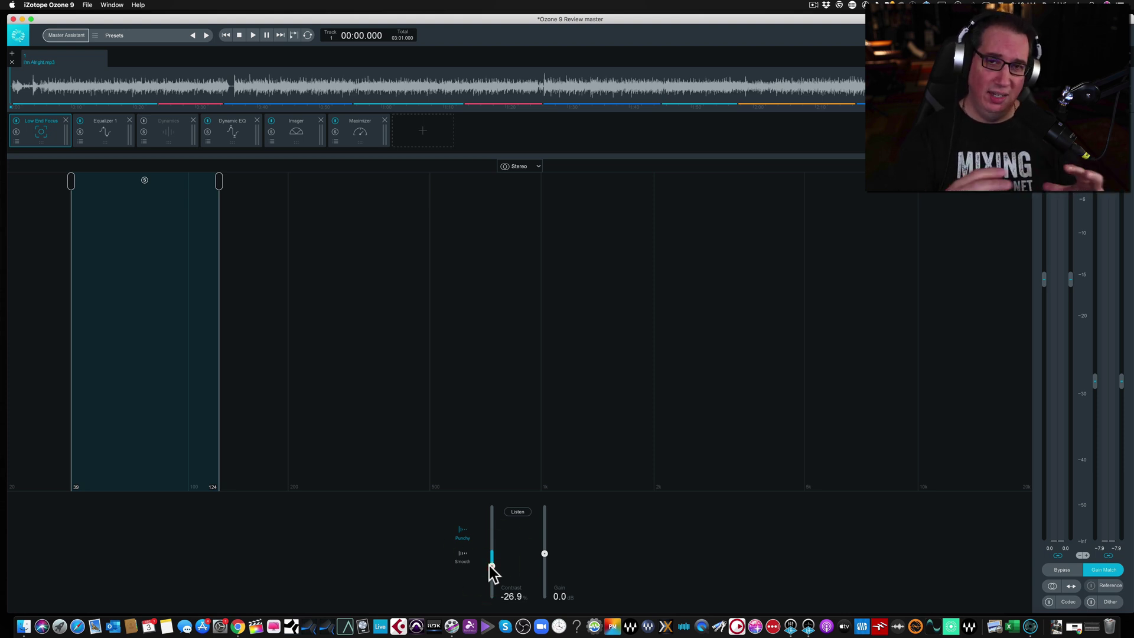
drag(491, 565, 489, 550)
Step: Audition the band with Listen, then shift it to about 35–113 Hz
click(518, 512)
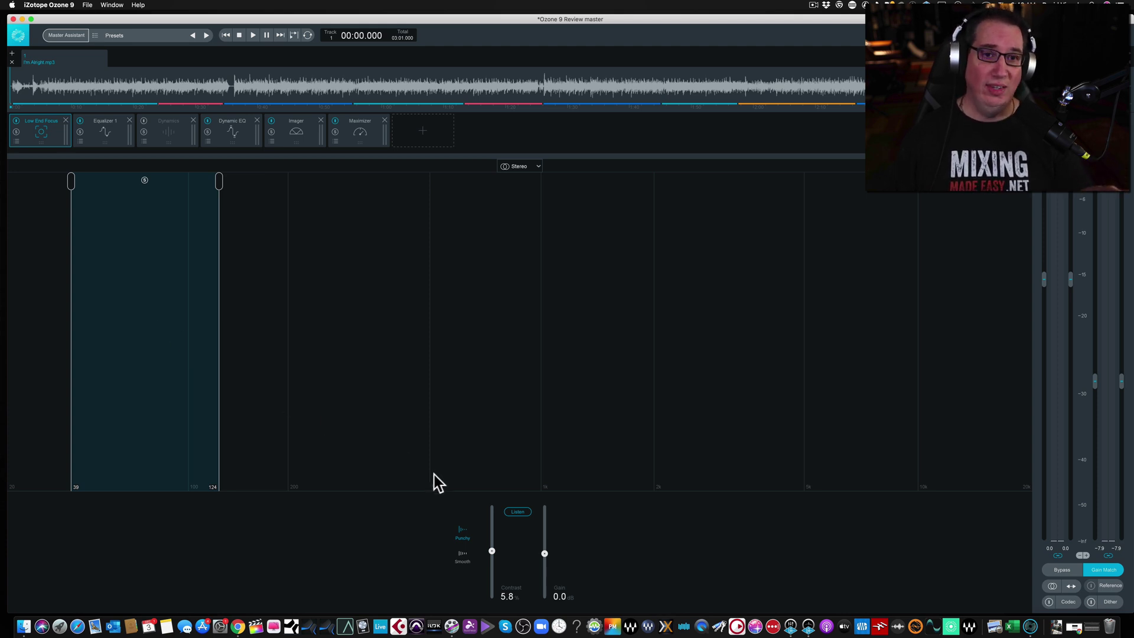
click(515, 512)
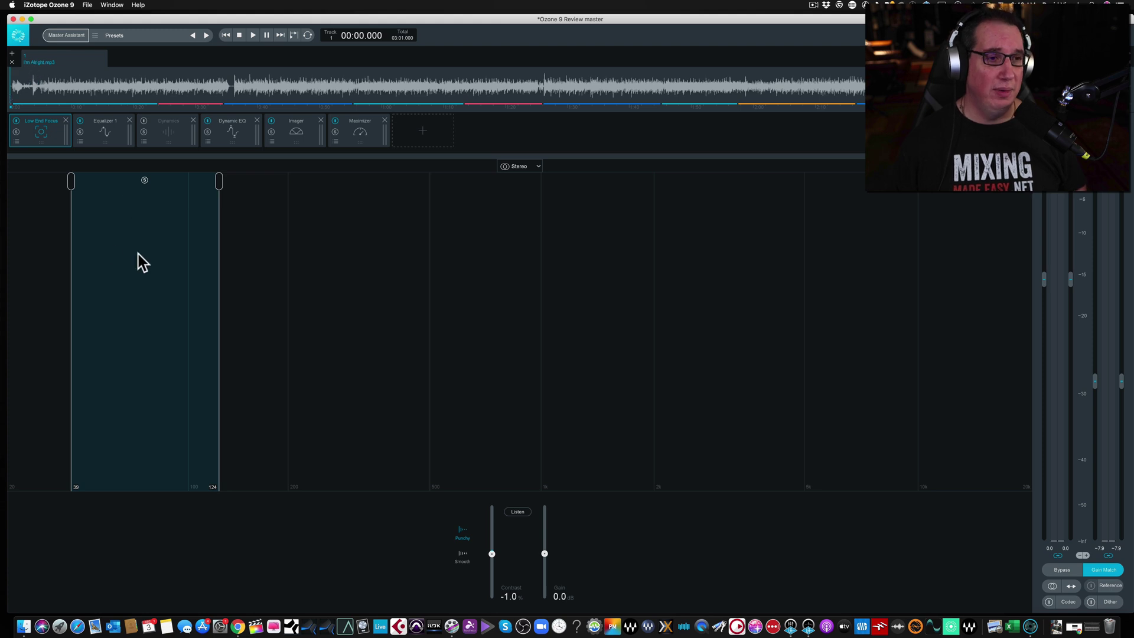
mouse_move(135, 278)
mouse_down()
mouse_move(116, 278)
mouse_move(132, 267)
mouse_up()
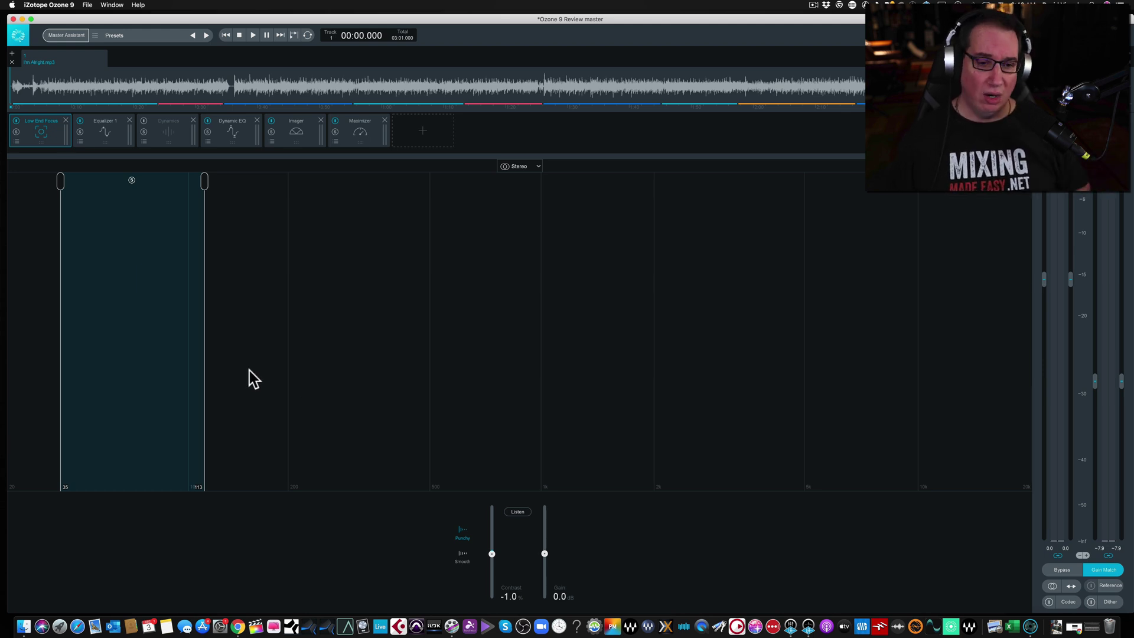
Step: During playback, solo the band, move it and raise gain to about 2.8 dB
key(space)
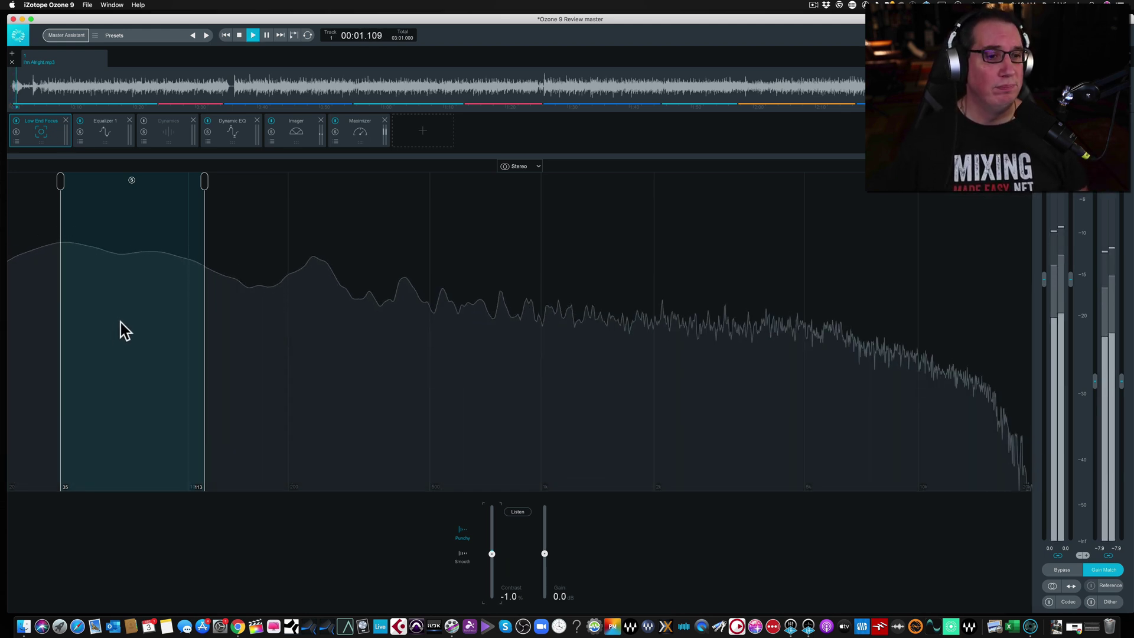
drag(135, 328, 132, 330)
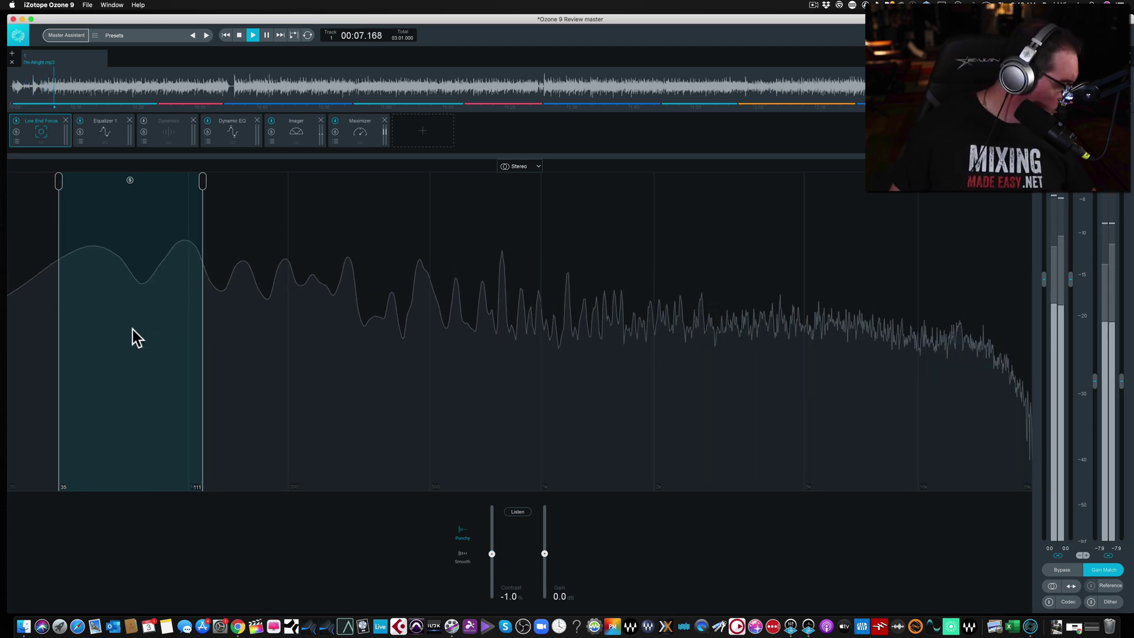
drag(132, 338, 144, 328)
click(518, 512)
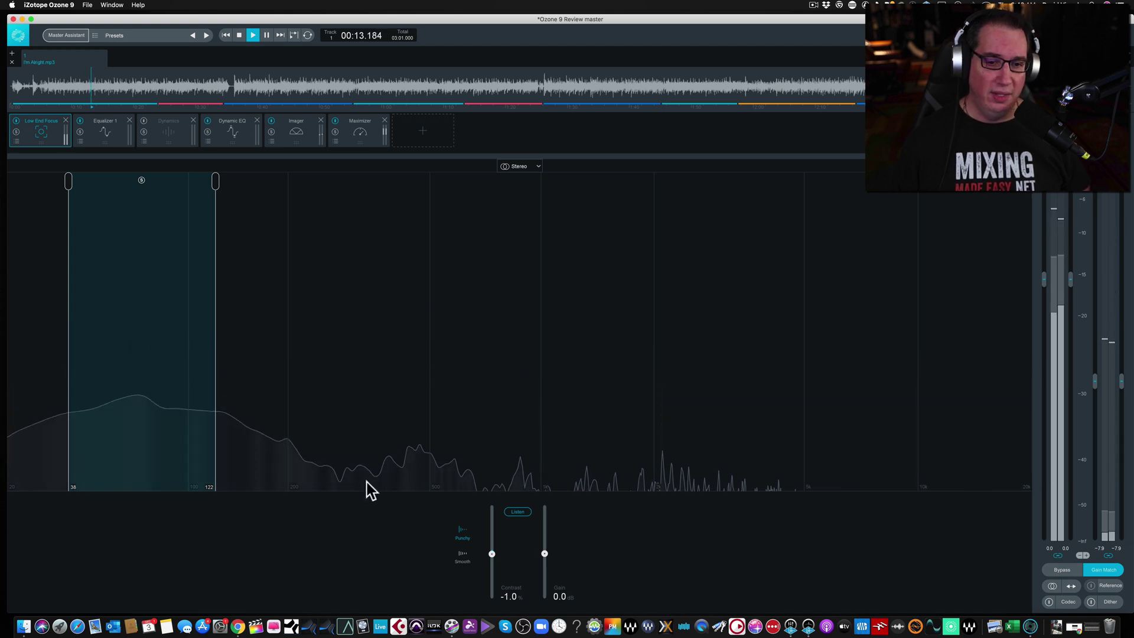
drag(543, 554, 543, 529)
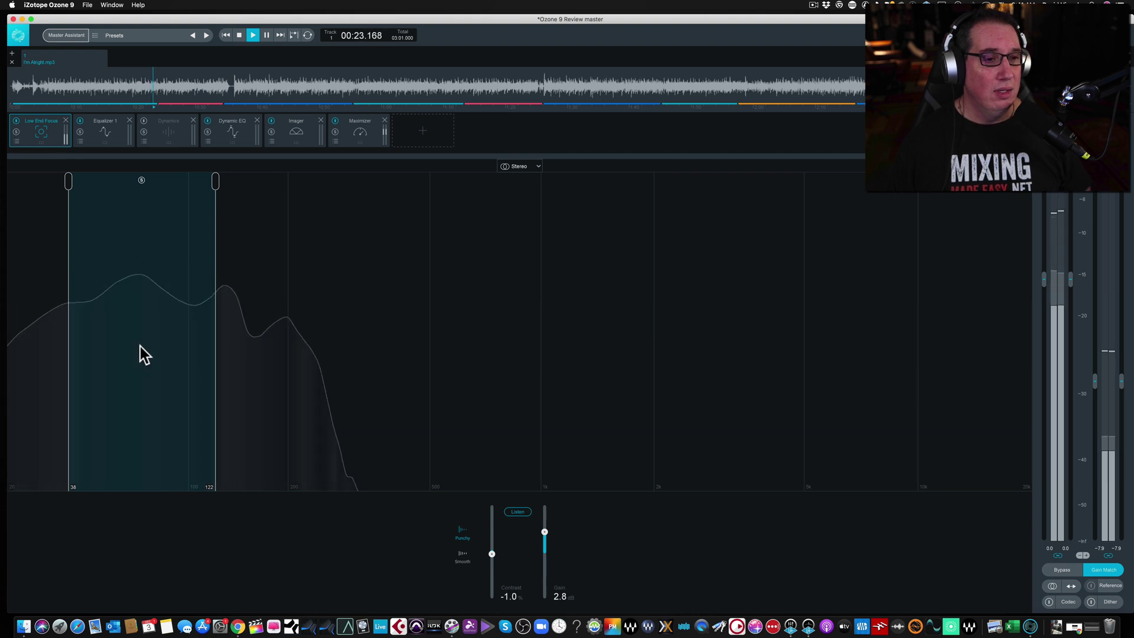
Step: Reposition and narrow the band until it covers roughly 26–64 Hz
drag(140, 346, 117, 346)
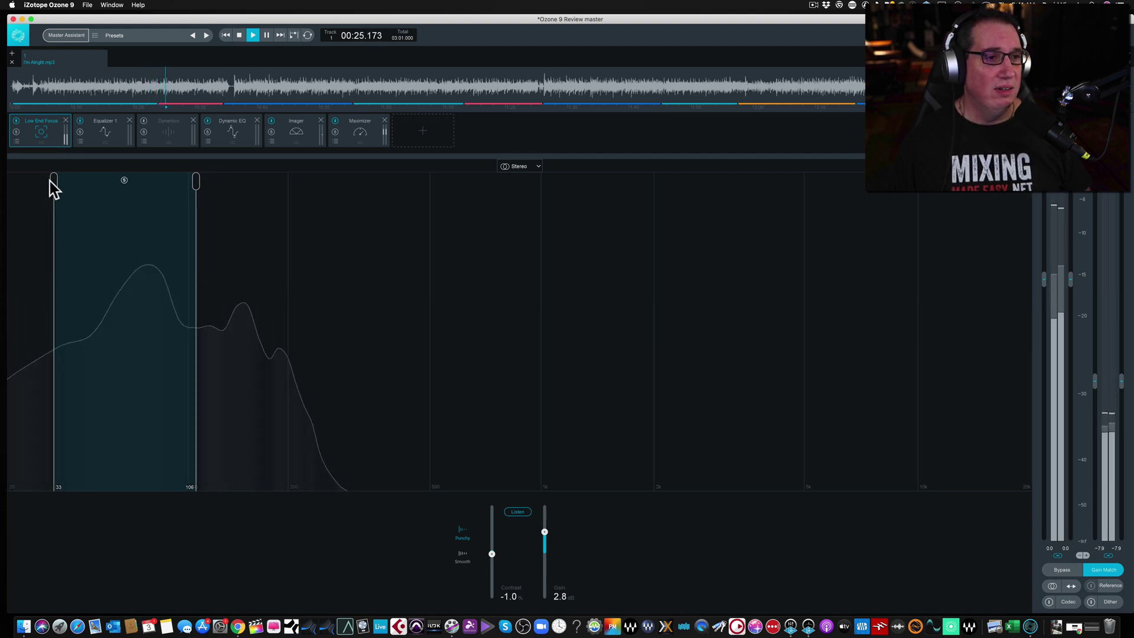
drag(53, 178, 85, 178)
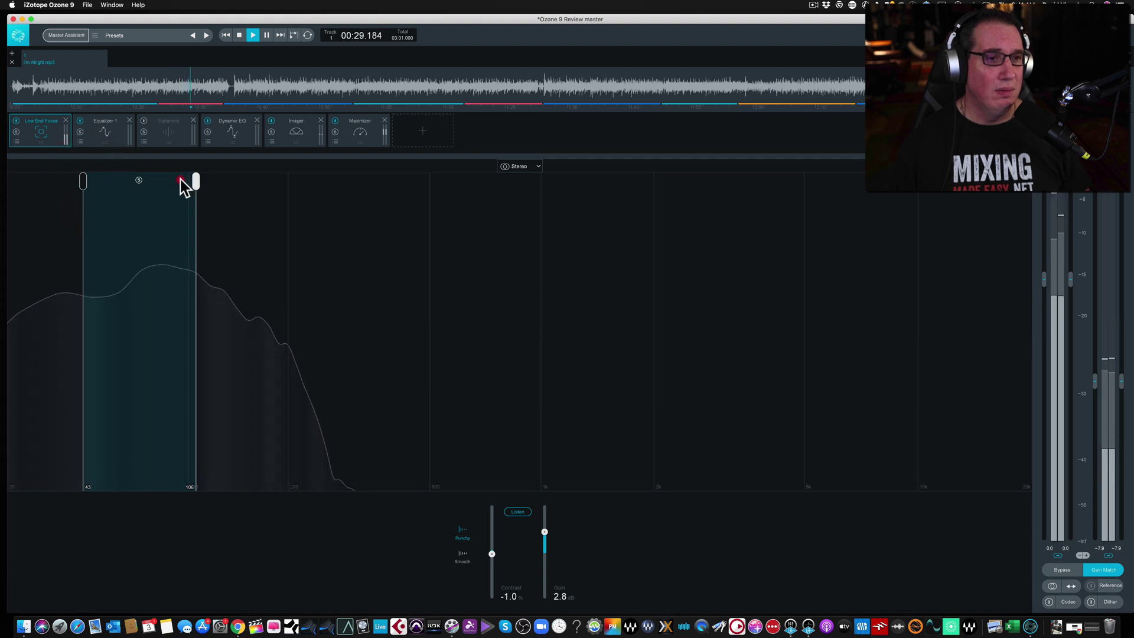
drag(152, 316, 91, 311)
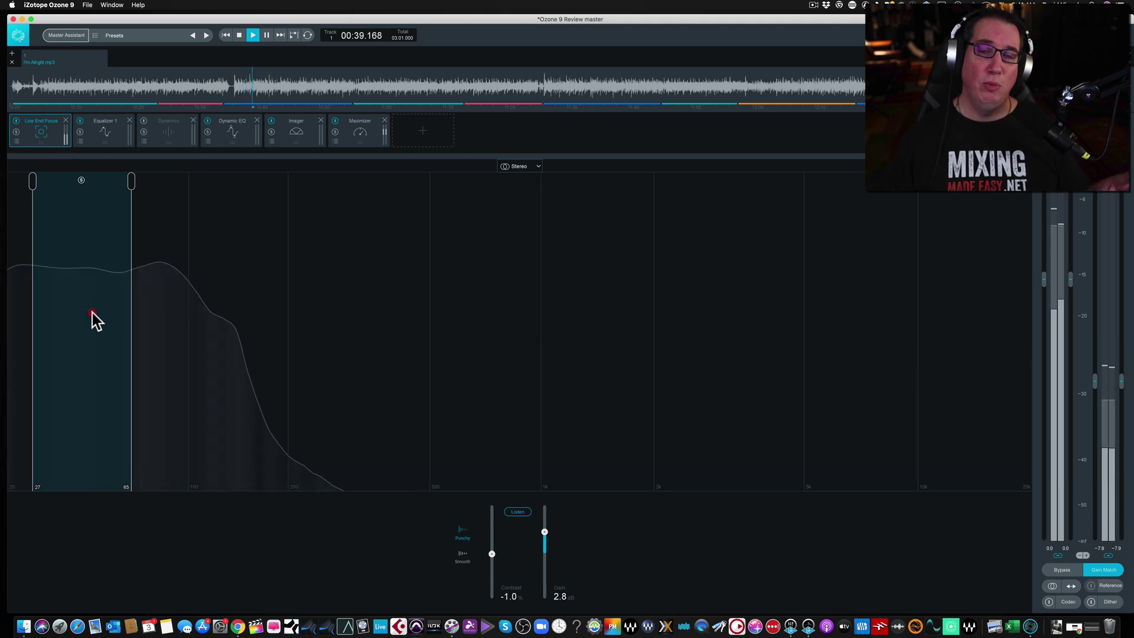
mouse_move(92, 313)
mouse_down()
mouse_move(190, 309)
mouse_move(91, 314)
mouse_up()
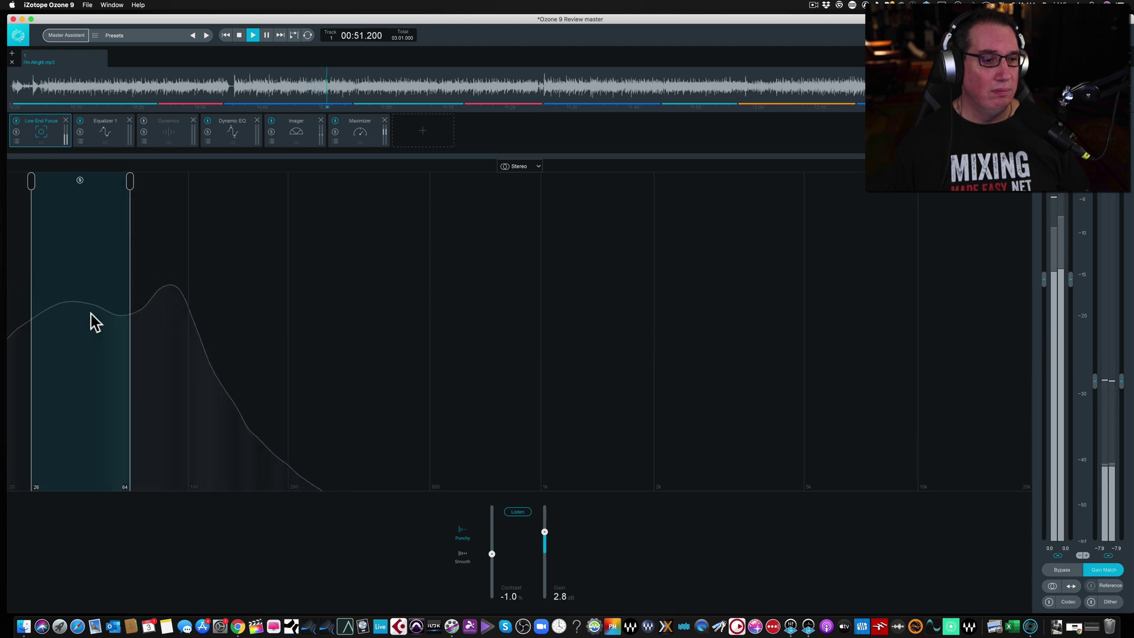
Step: Raise gain to 3.6 dB, sweep contrast to 100 then -100, and stop playback
click(90, 314)
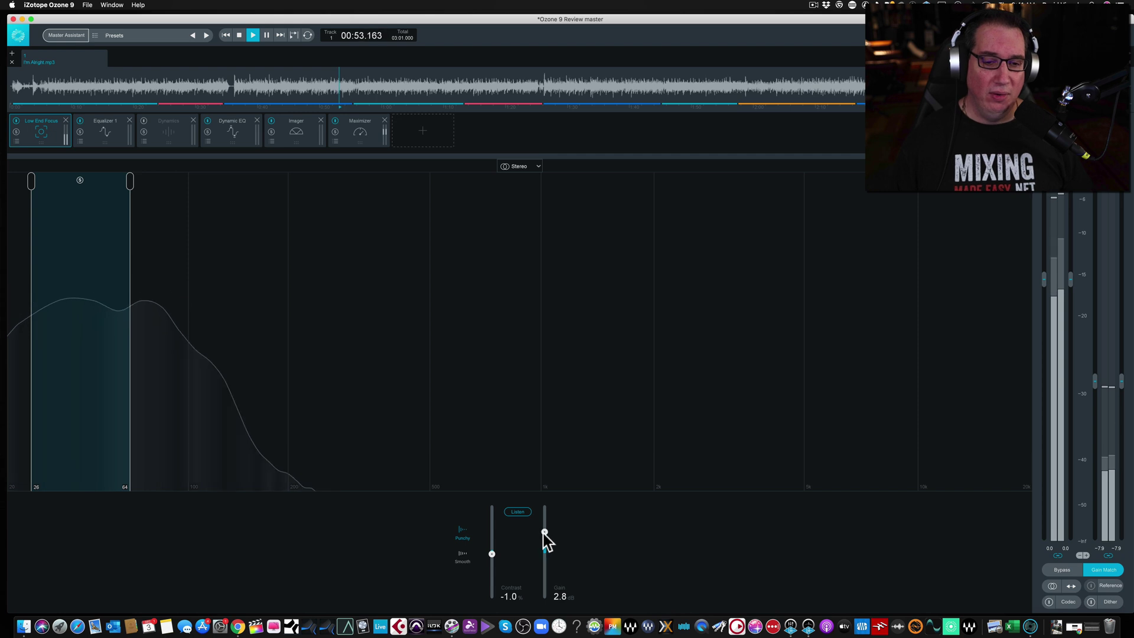
mouse_move(545, 532)
mouse_down()
mouse_move(544, 502)
mouse_move(544, 609)
mouse_move(547, 503)
mouse_move(547, 540)
mouse_move(545, 526)
mouse_up()
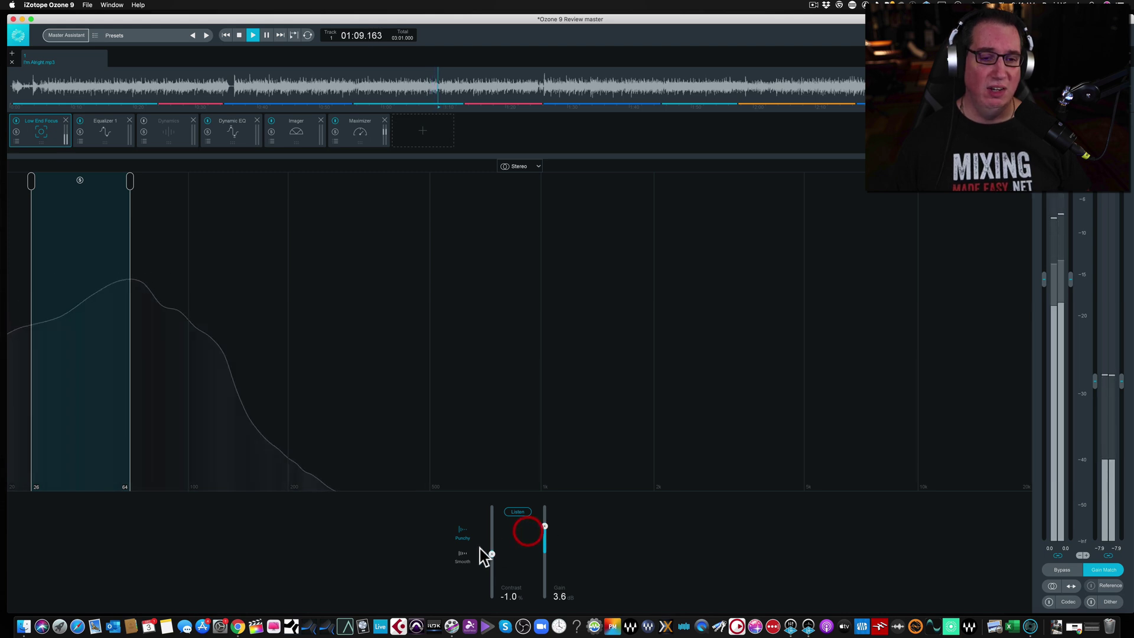
drag(491, 553, 492, 504)
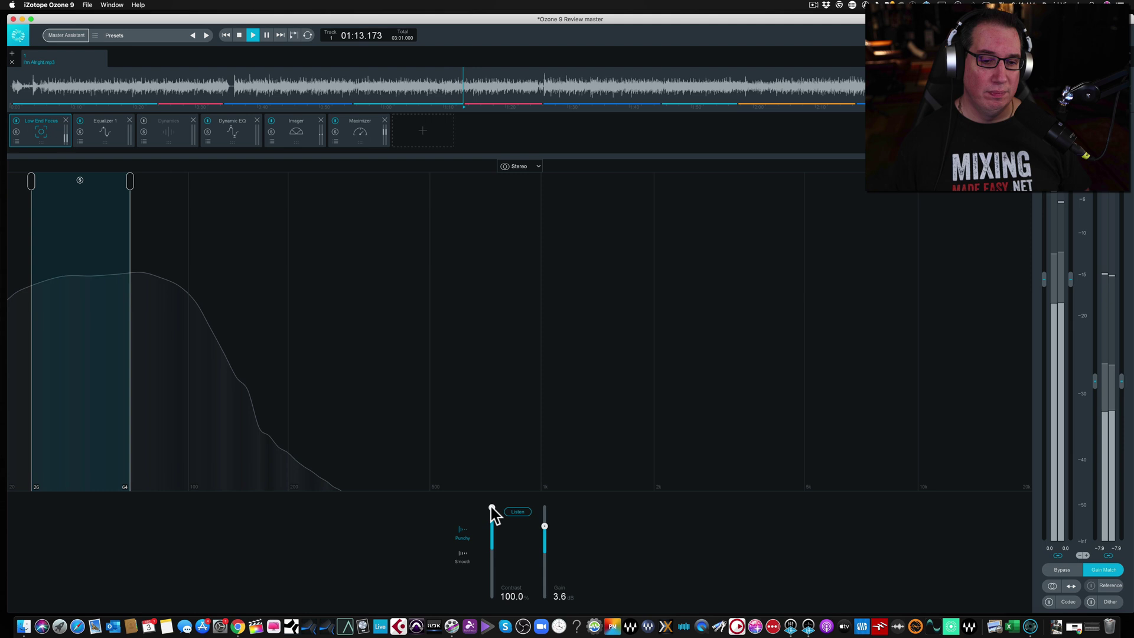
drag(493, 514, 479, 612)
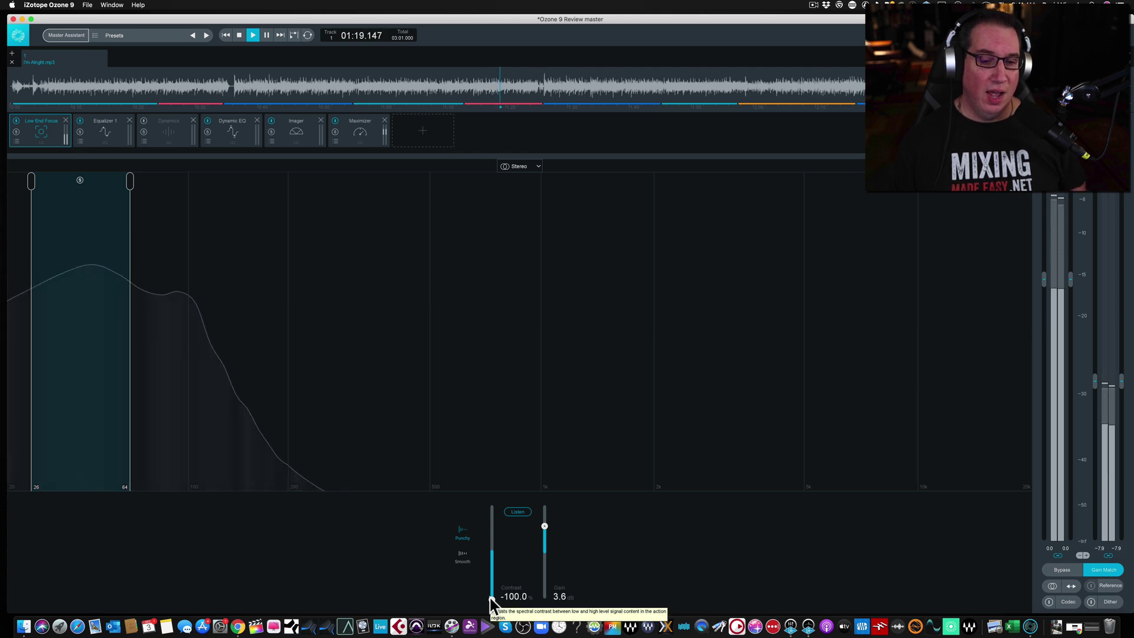
key(space)
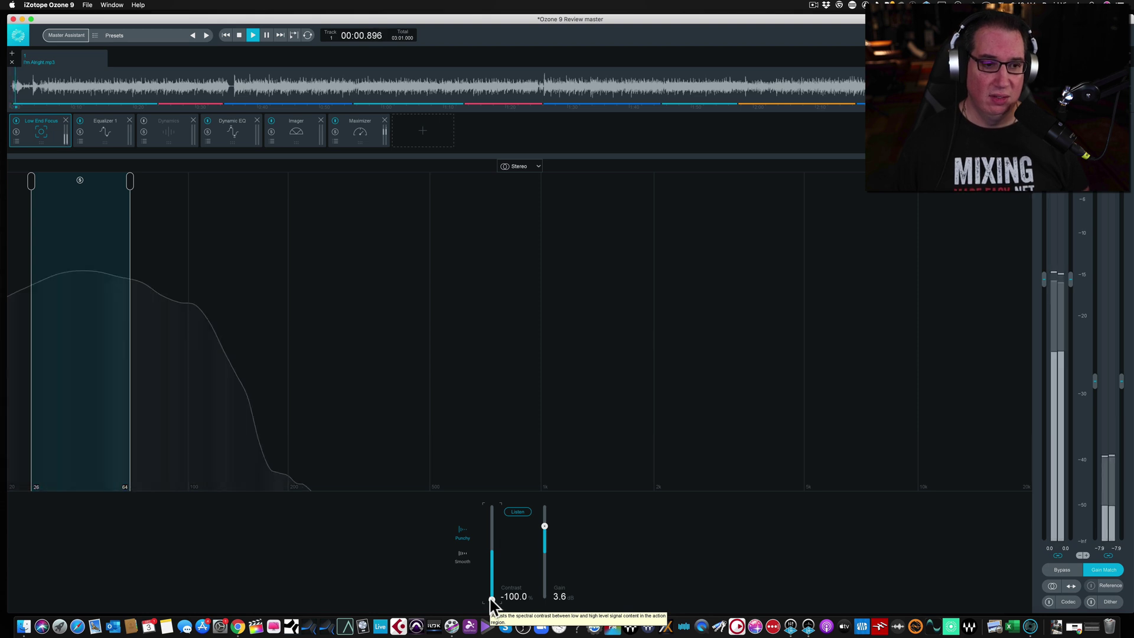
Step: Set contrast to 34.6, try Smooth, return to Punchy, and stop playback
drag(491, 597, 492, 539)
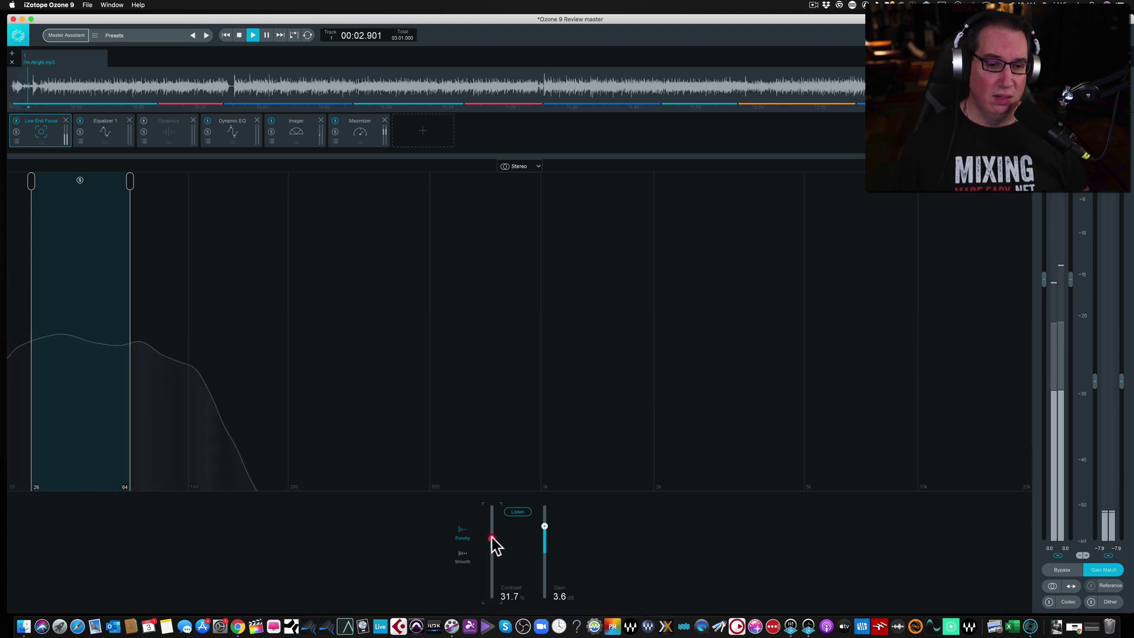
click(461, 555)
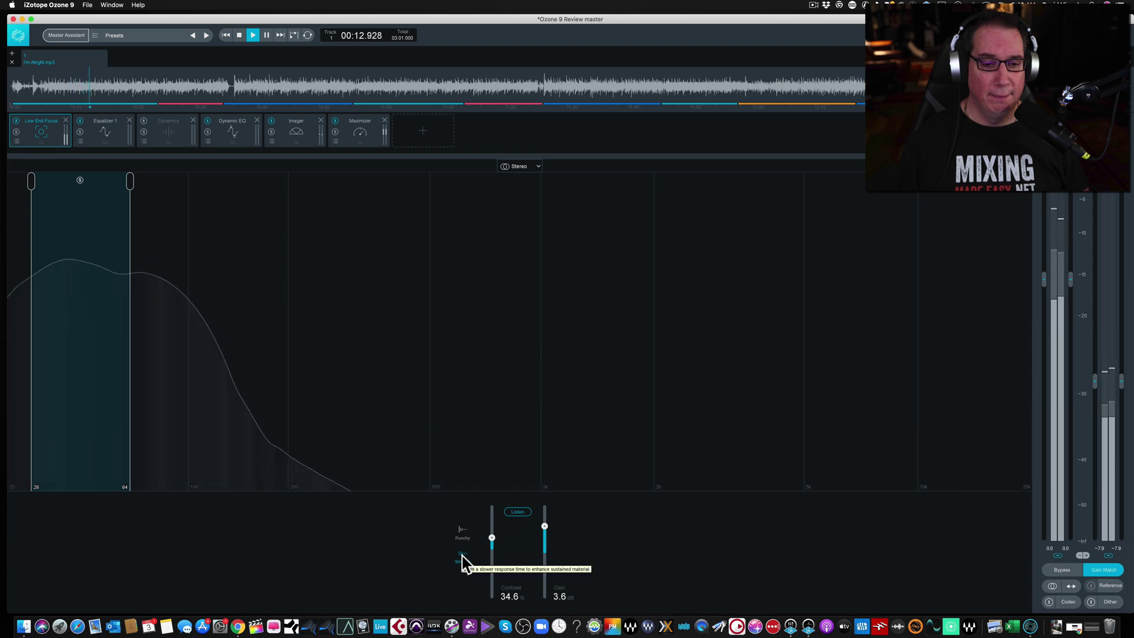
click(463, 539)
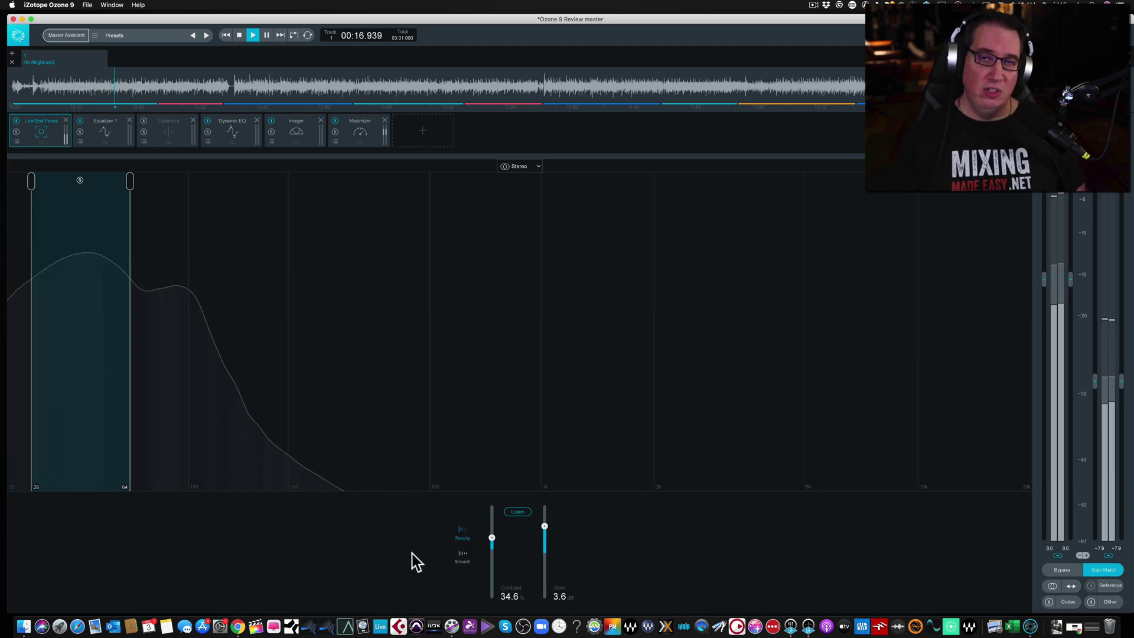
key(space)
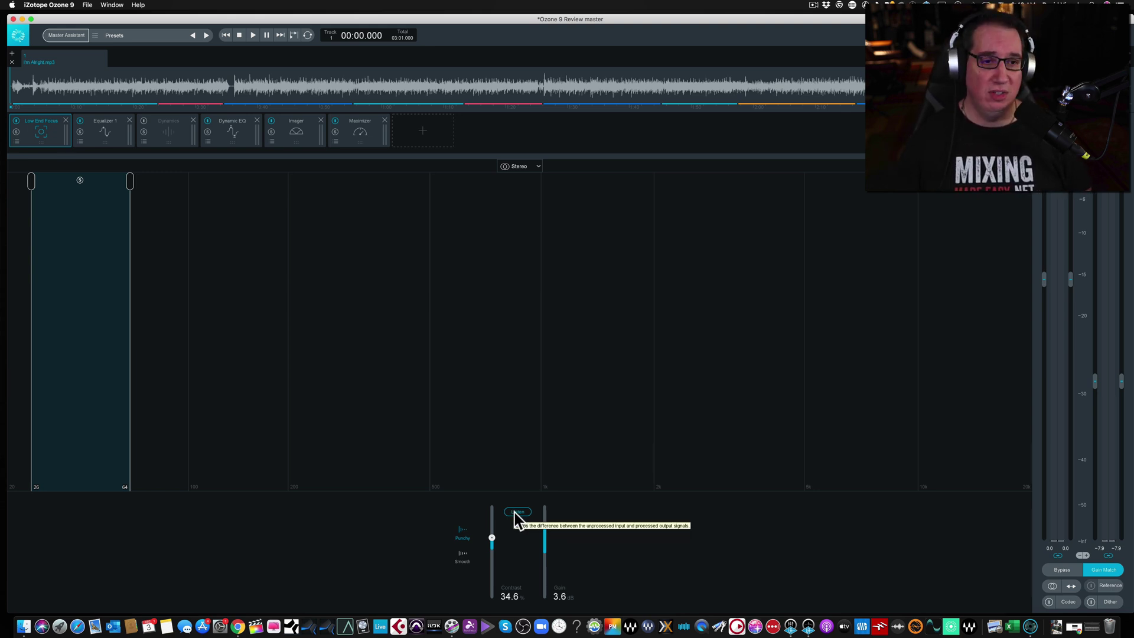
Step: A/B the Low End Focus module during playback by bypassing and re-enabling it
click(17, 122)
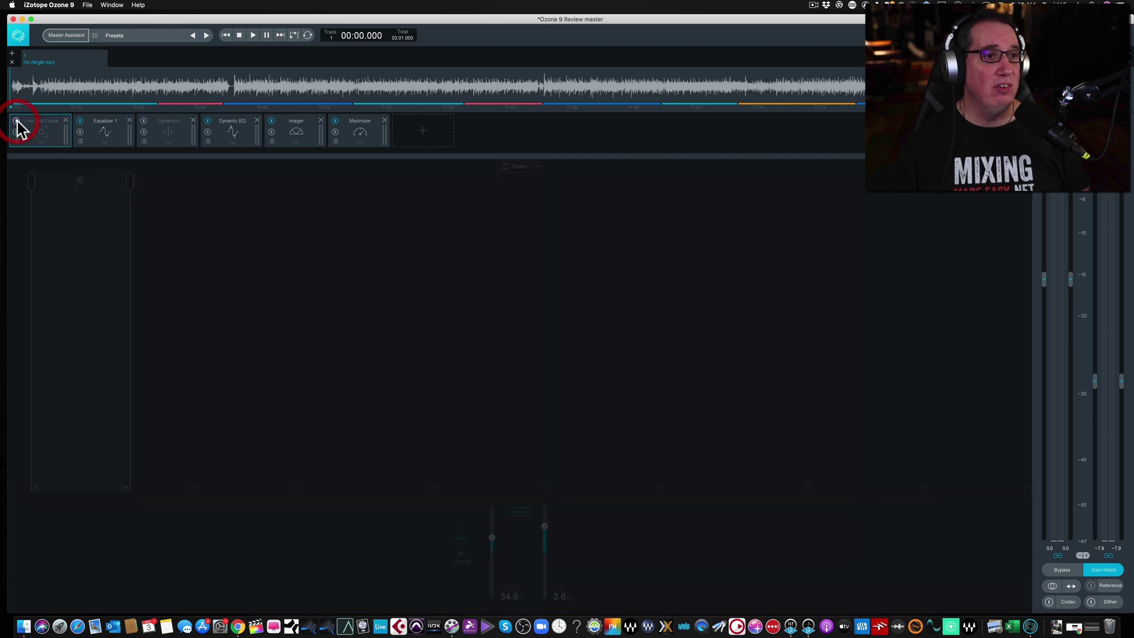
click(16, 122)
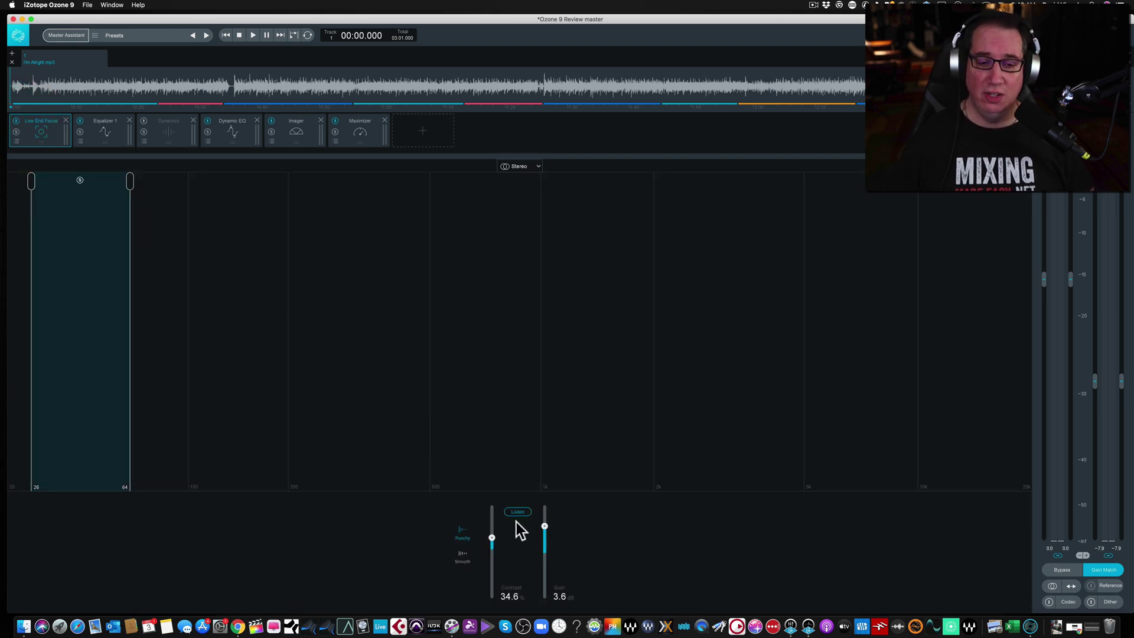
key(space)
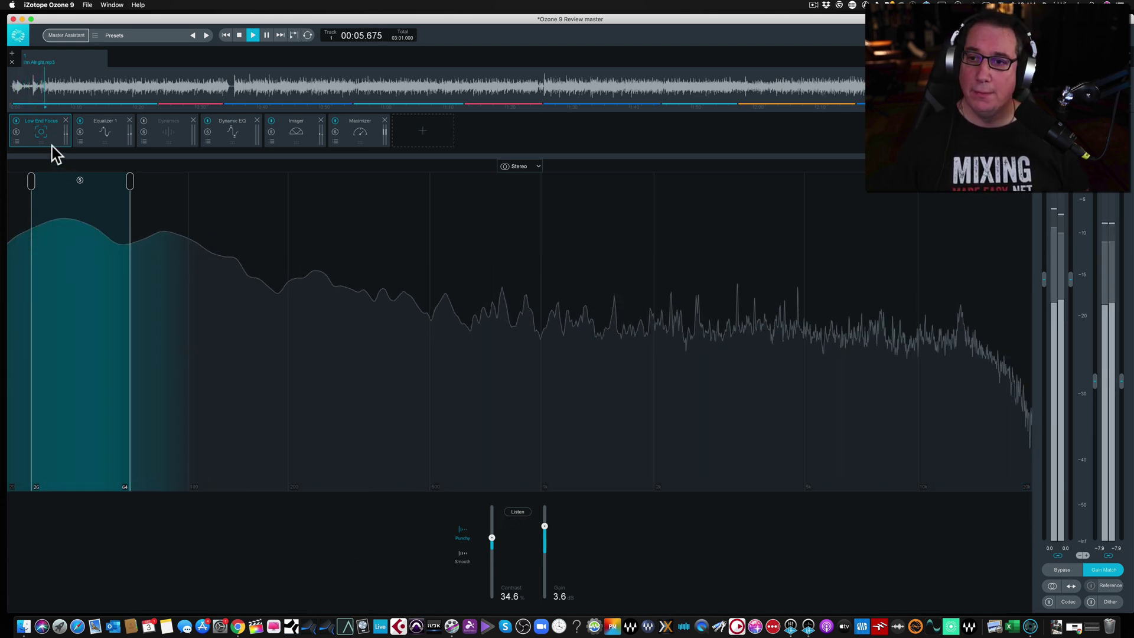
click(17, 121)
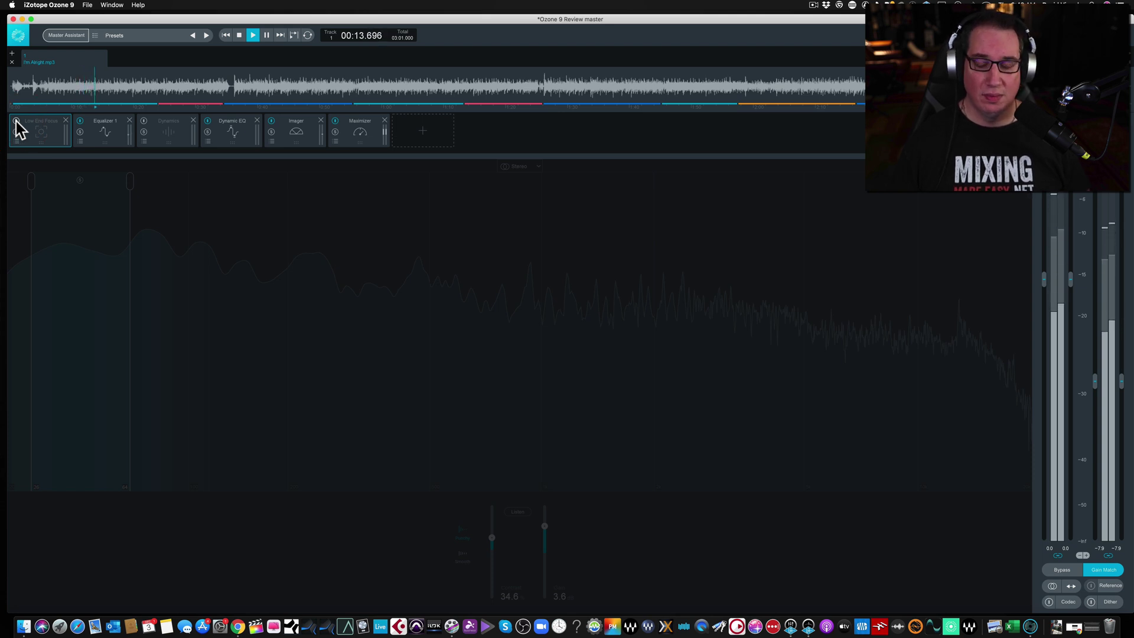
click(16, 122)
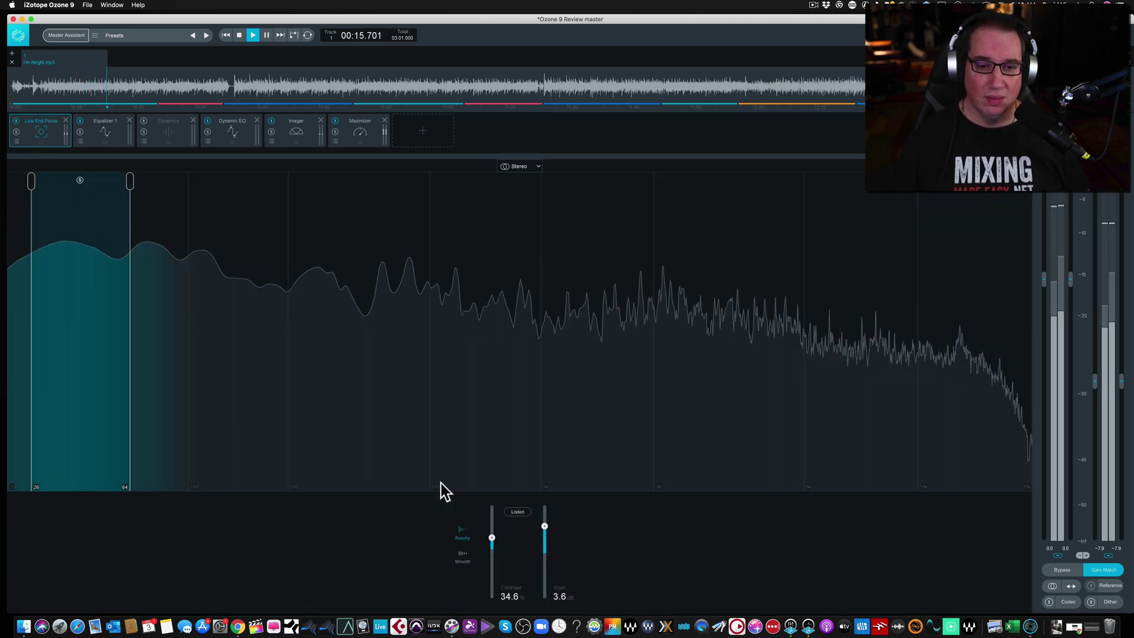
Step: Lower Low End Focus gain to 1.7 dB and compare it against bypass
mouse_move(543, 525)
mouse_down()
mouse_move(546, 542)
mouse_move(489, 533)
mouse_move(543, 542)
mouse_up()
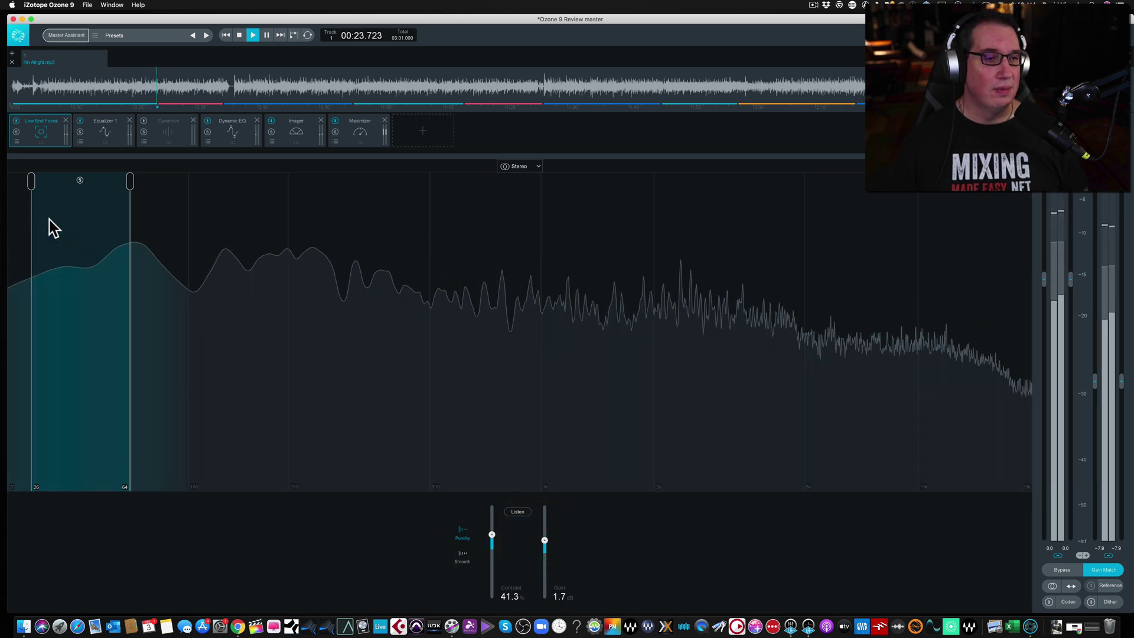
click(16, 121)
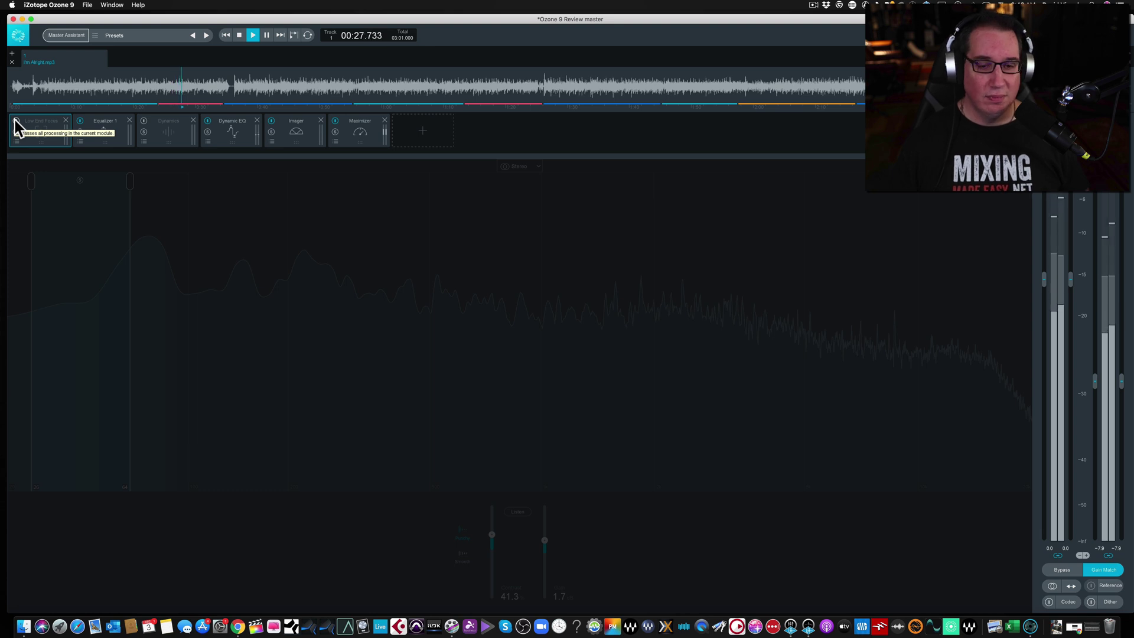
click(16, 121)
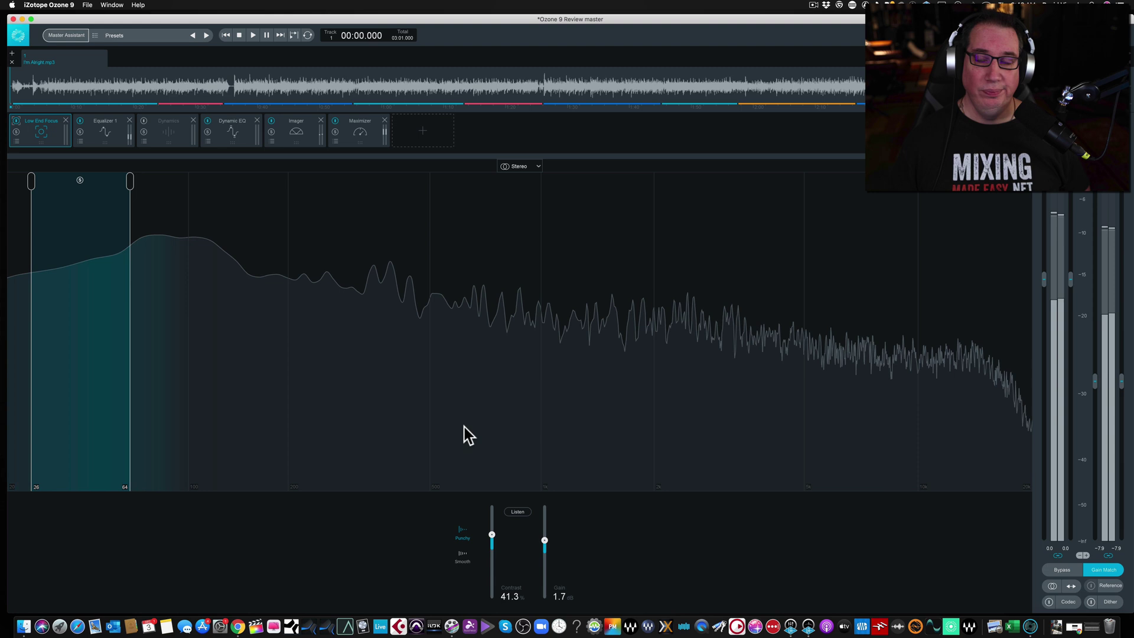
Step: Stop playback and nudge contrast down from 40.4 to 39.4
key(space)
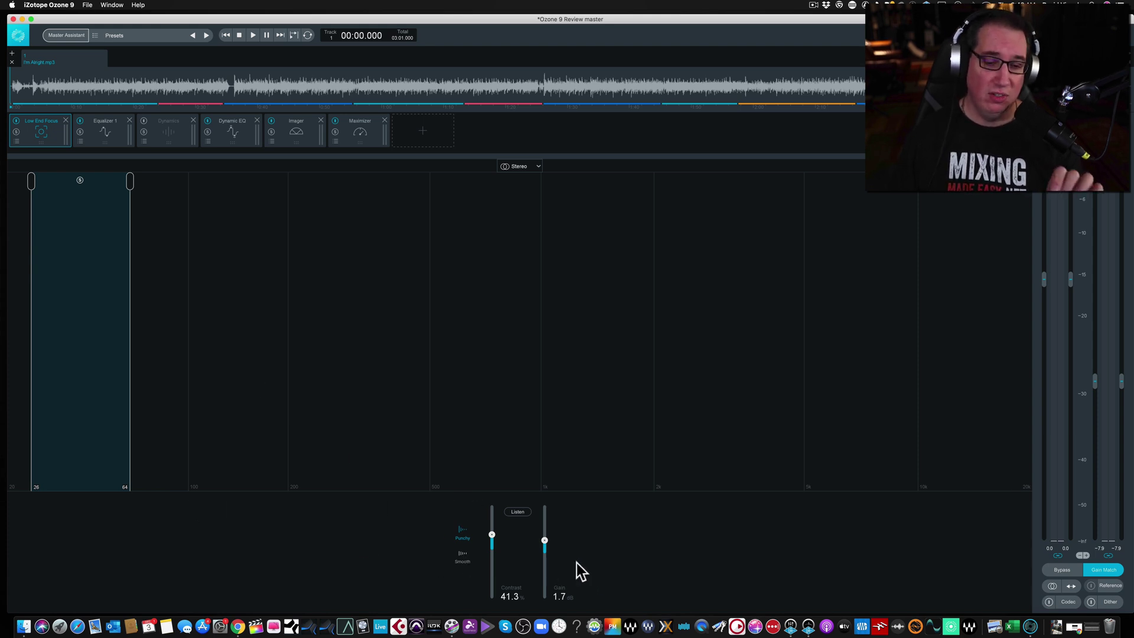
scroll(490, 534, down, 2)
click(490, 535)
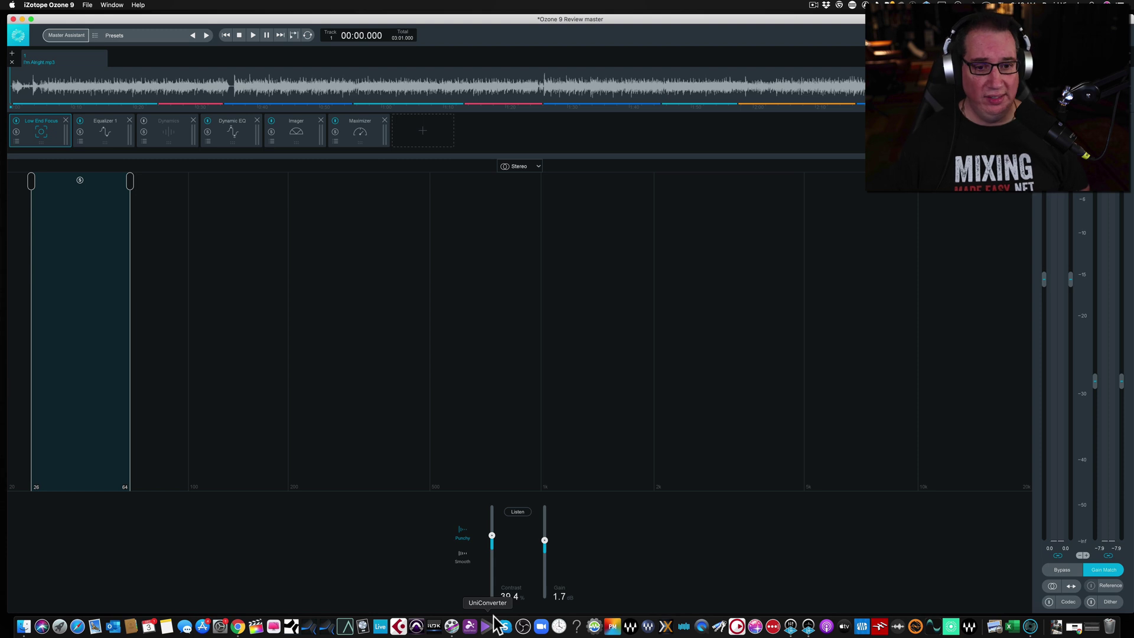
Step: During playback, sweep Low End Focus contrast to minimum, then settle it at 18.3 with 1.5 dB gain
key(space)
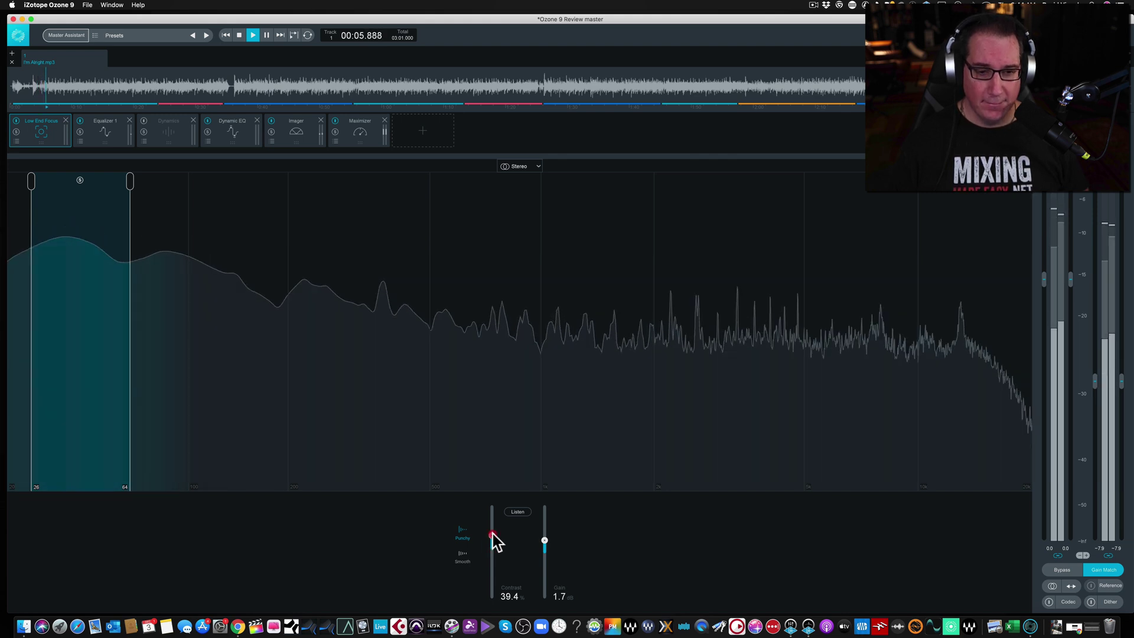
drag(492, 535, 491, 600)
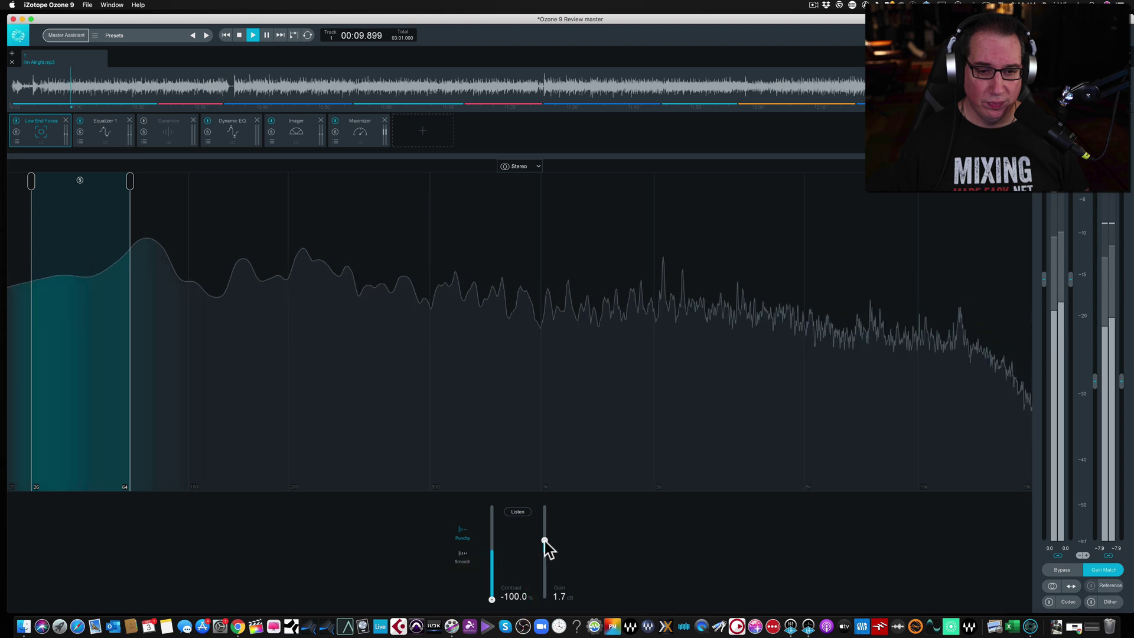
drag(545, 541, 544, 541)
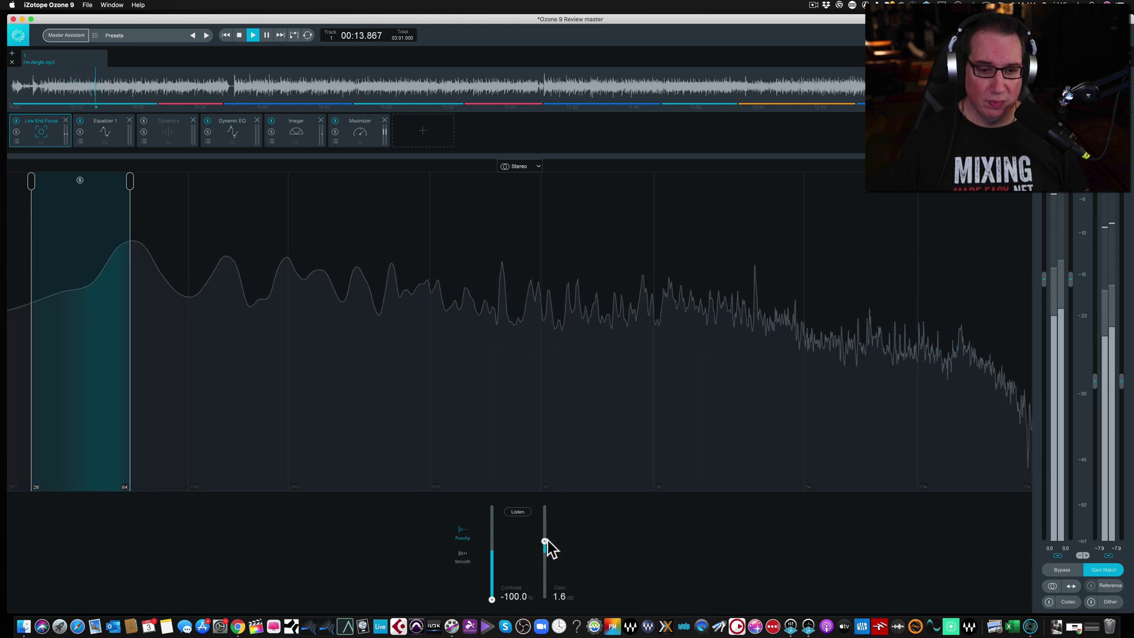
drag(491, 599, 493, 542)
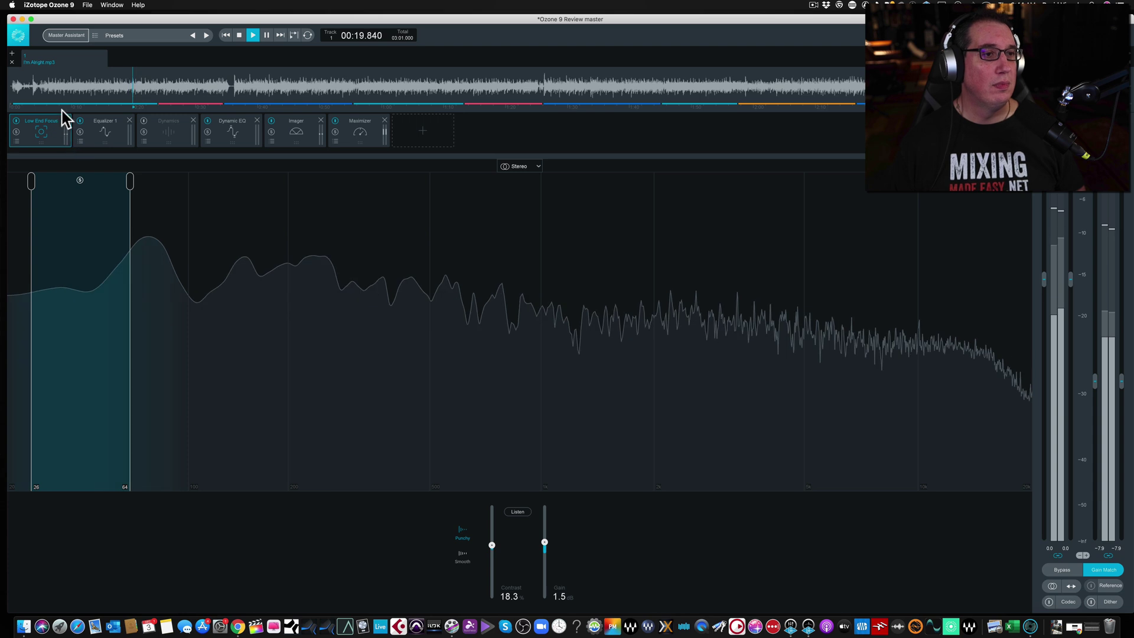
Step: A/B compare Low End Focus against bypass, leave it enabled, and stop playback
click(16, 121)
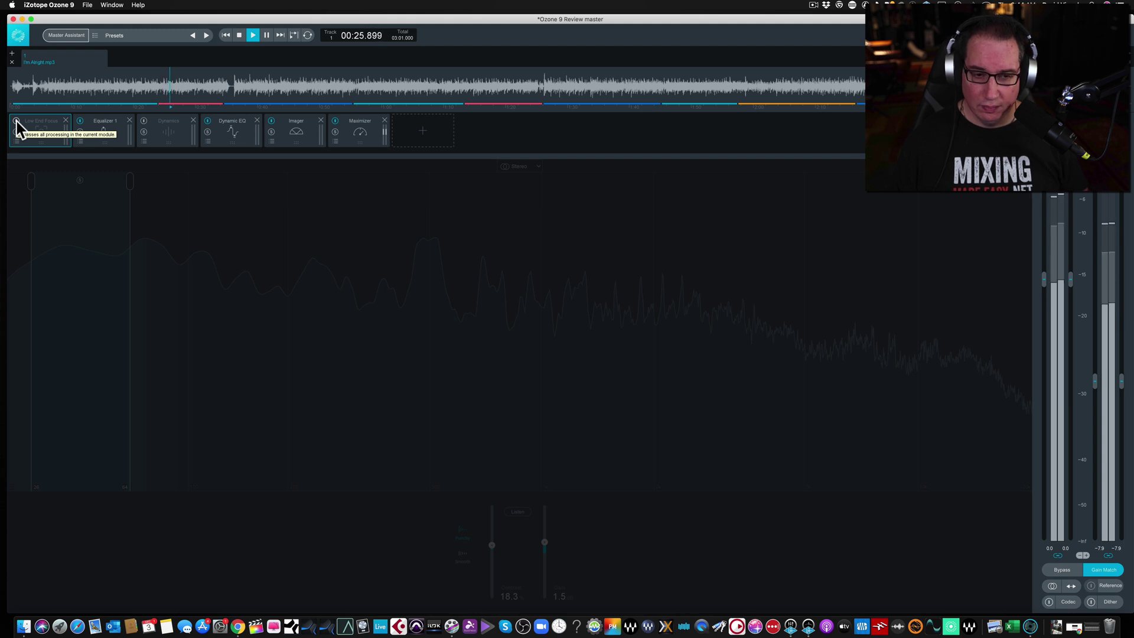
click(16, 122)
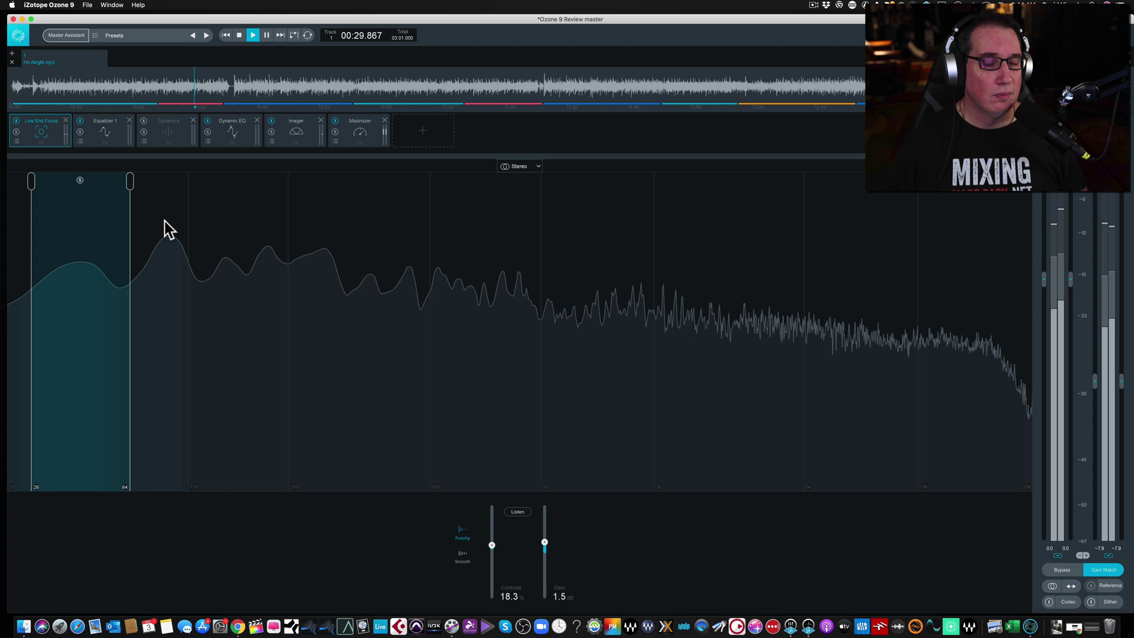
key(space)
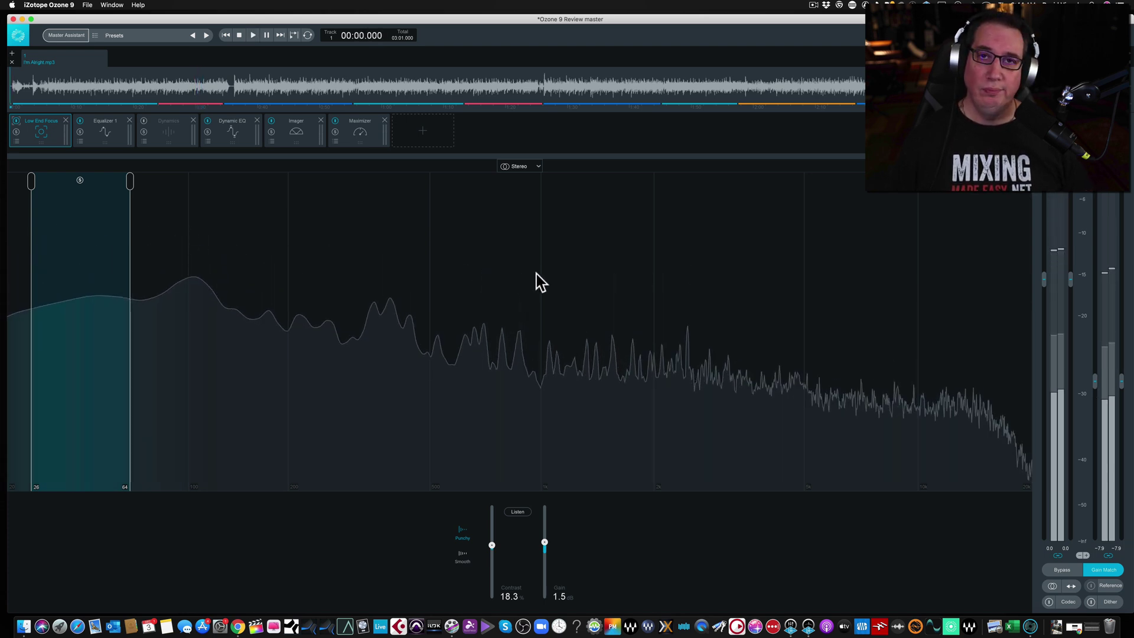